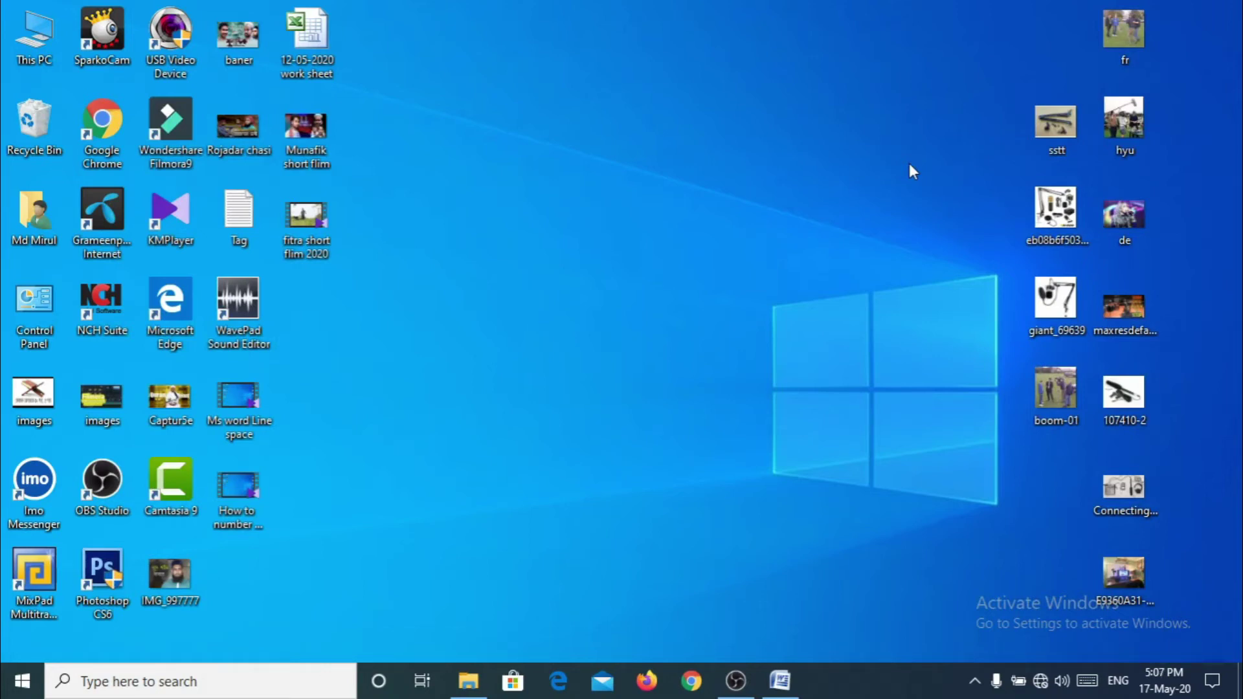
# Restore the blank Document1 Word window from the taskbar.
pyautogui.click(791, 680)
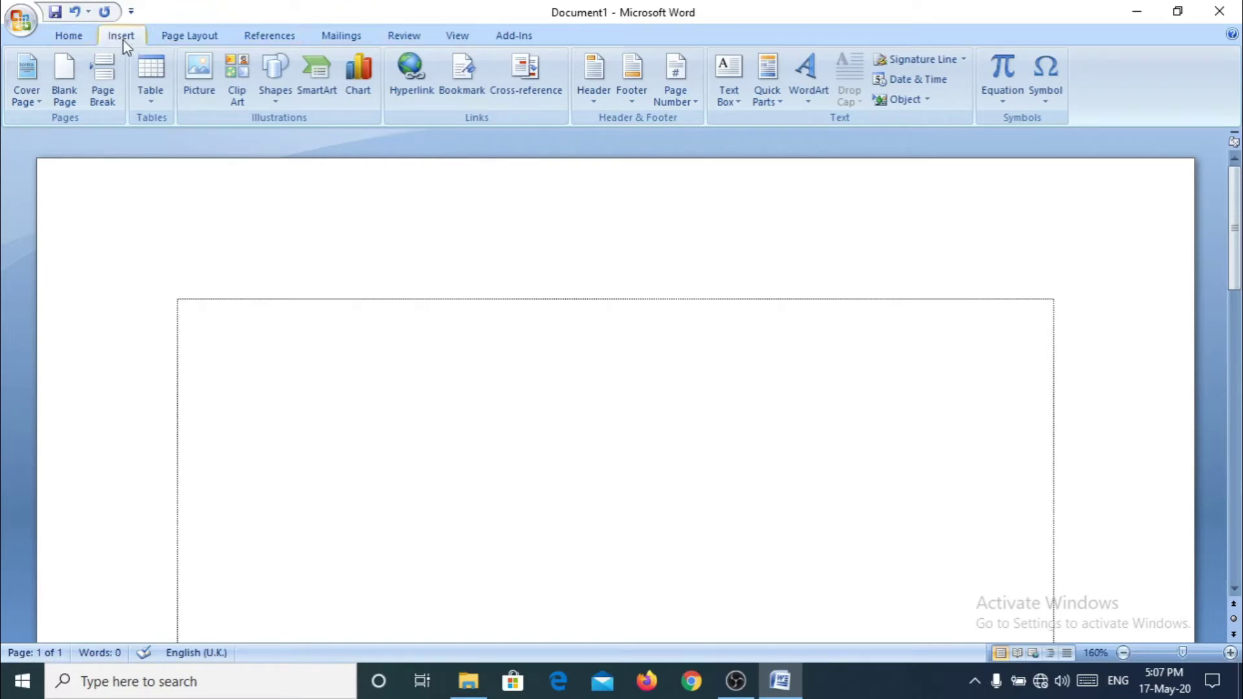
# Insert an empty table of 5 columns and 3 rows from the Table grid.
pyautogui.click(151, 108)
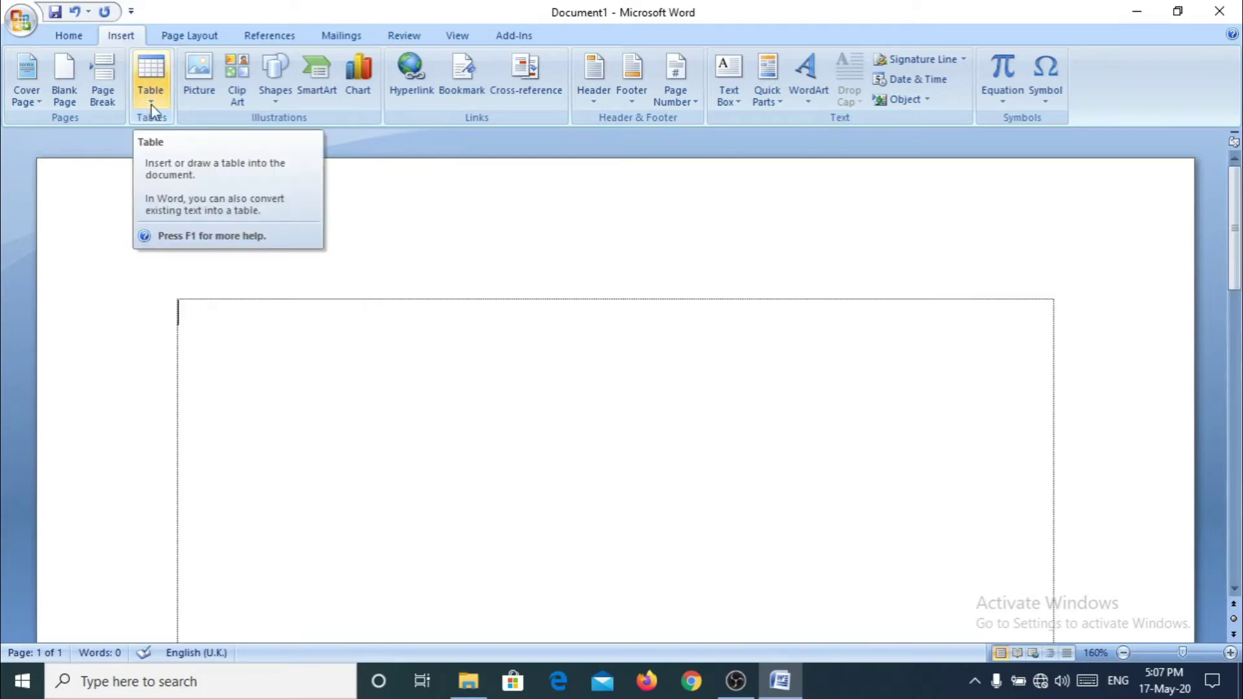
pyautogui.click(152, 107)
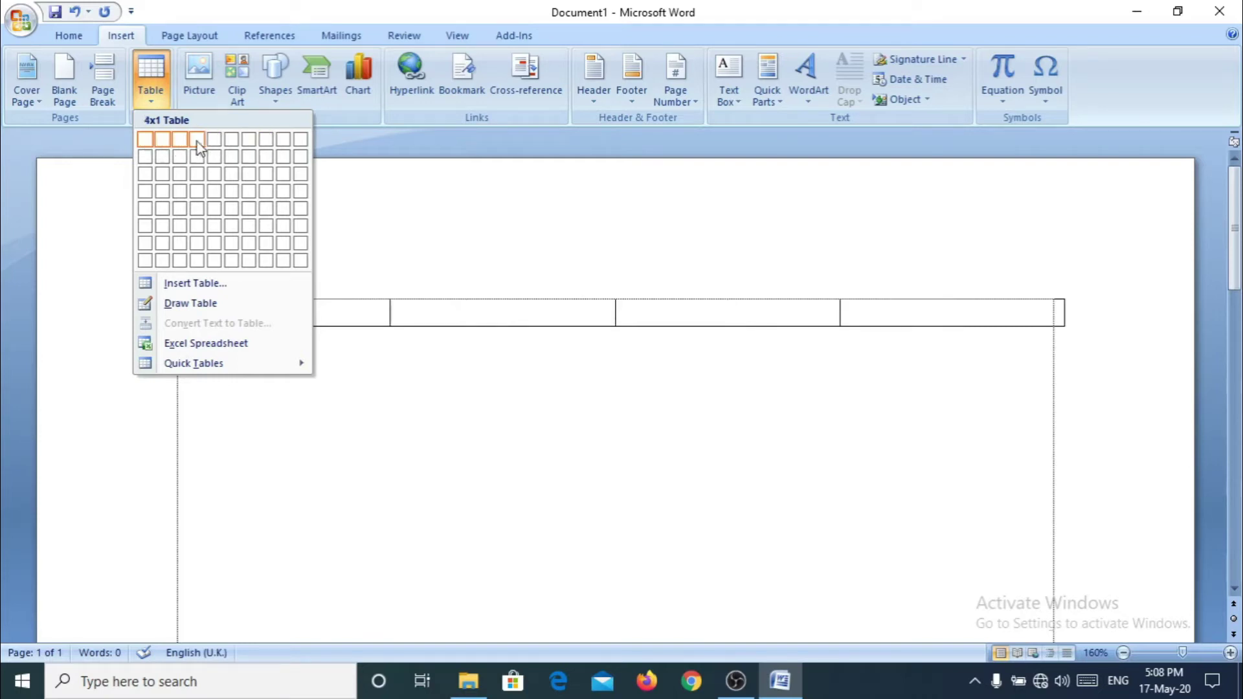
pyautogui.click(215, 172)
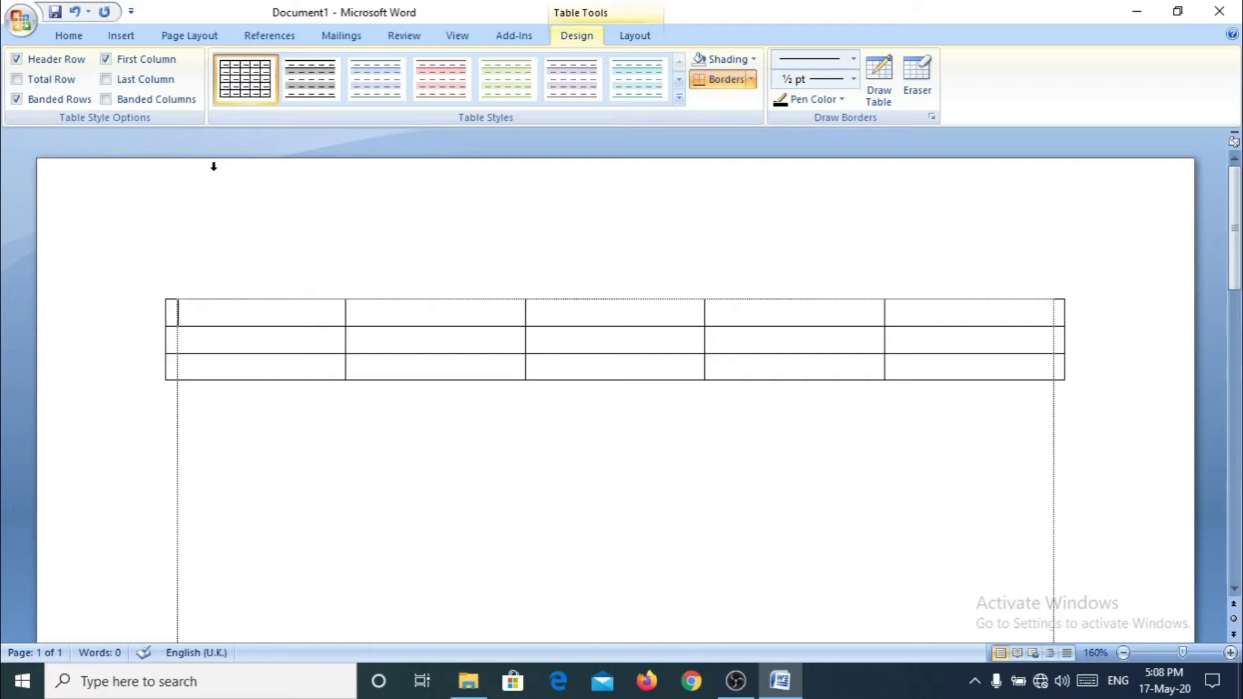
# Select the entire empty table and show its Table Tools Layout options.
pyautogui.moveTo(254, 312)
pyautogui.click(158, 293)
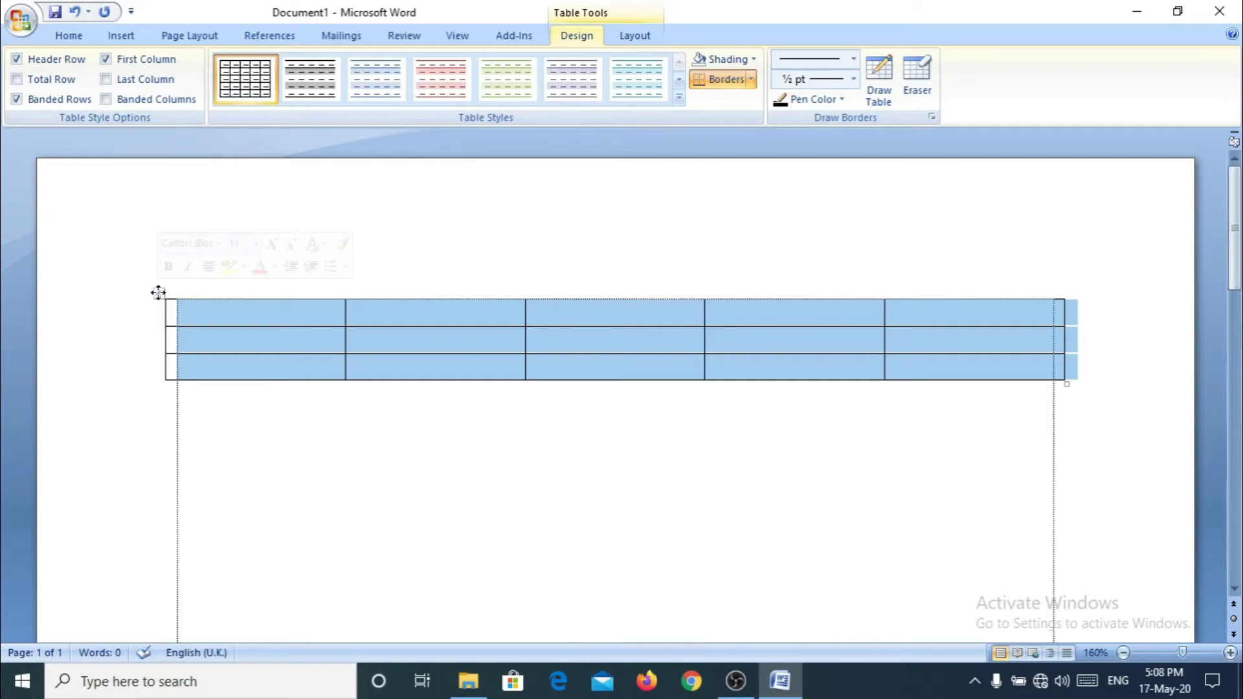
pyautogui.click(314, 410)
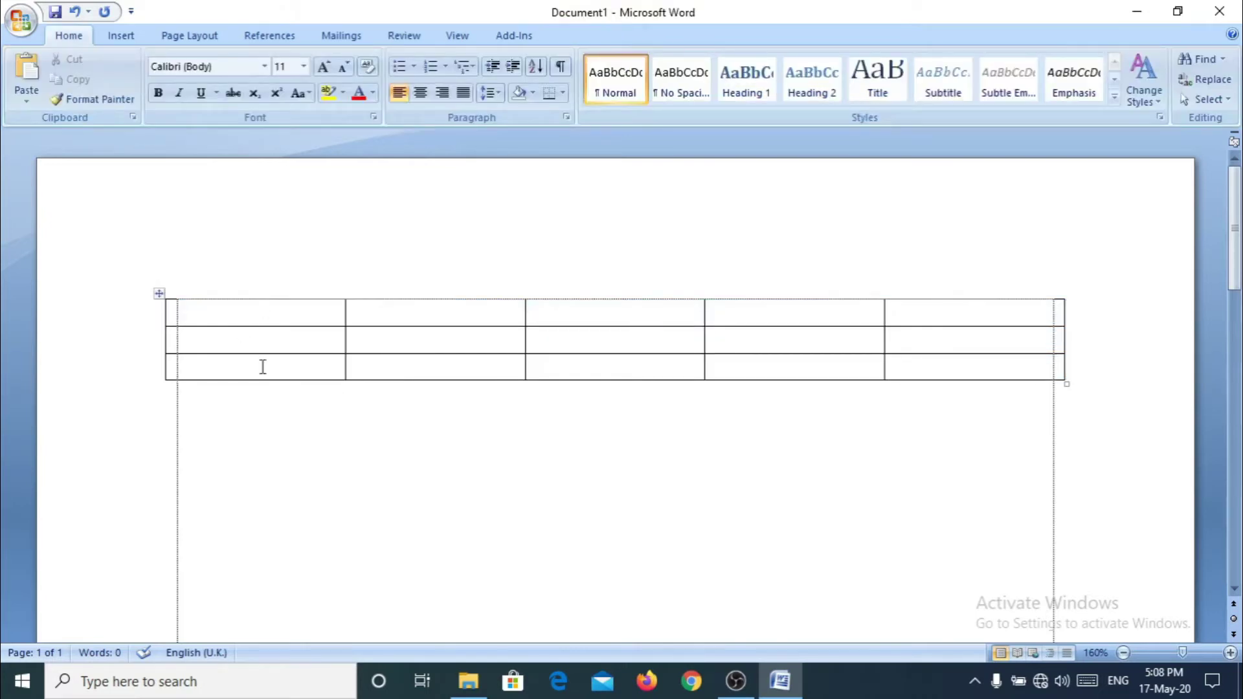
pyautogui.click(162, 296)
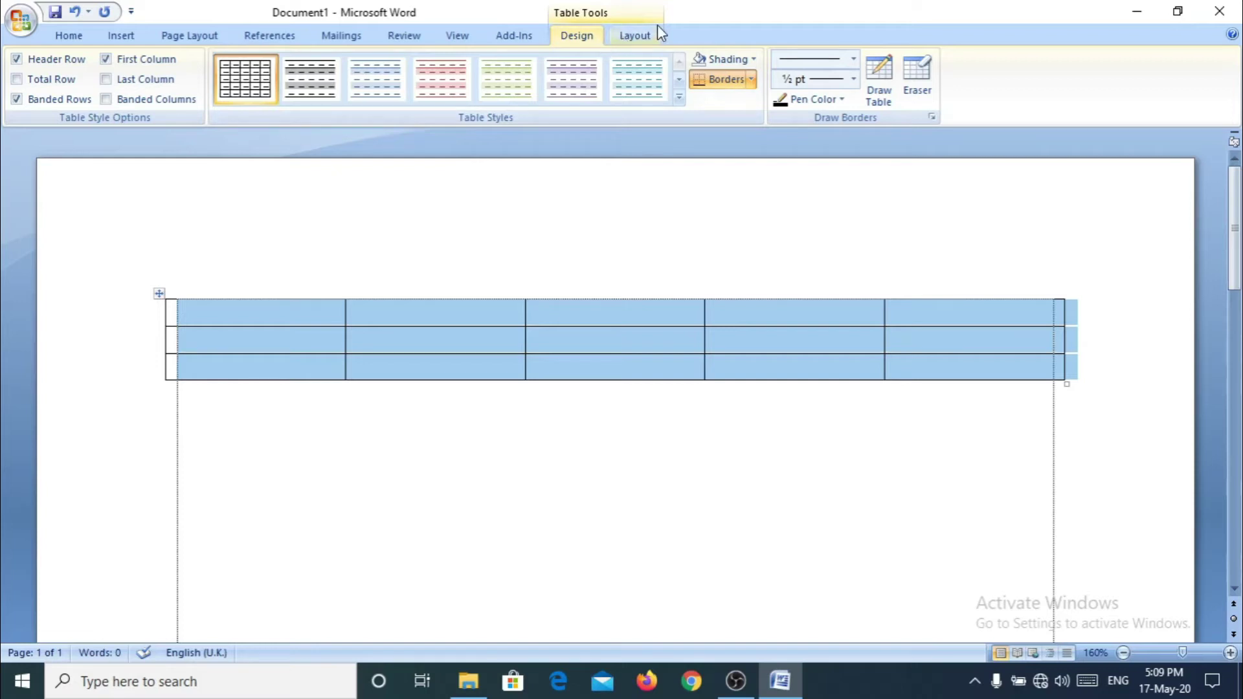
pyautogui.click(641, 39)
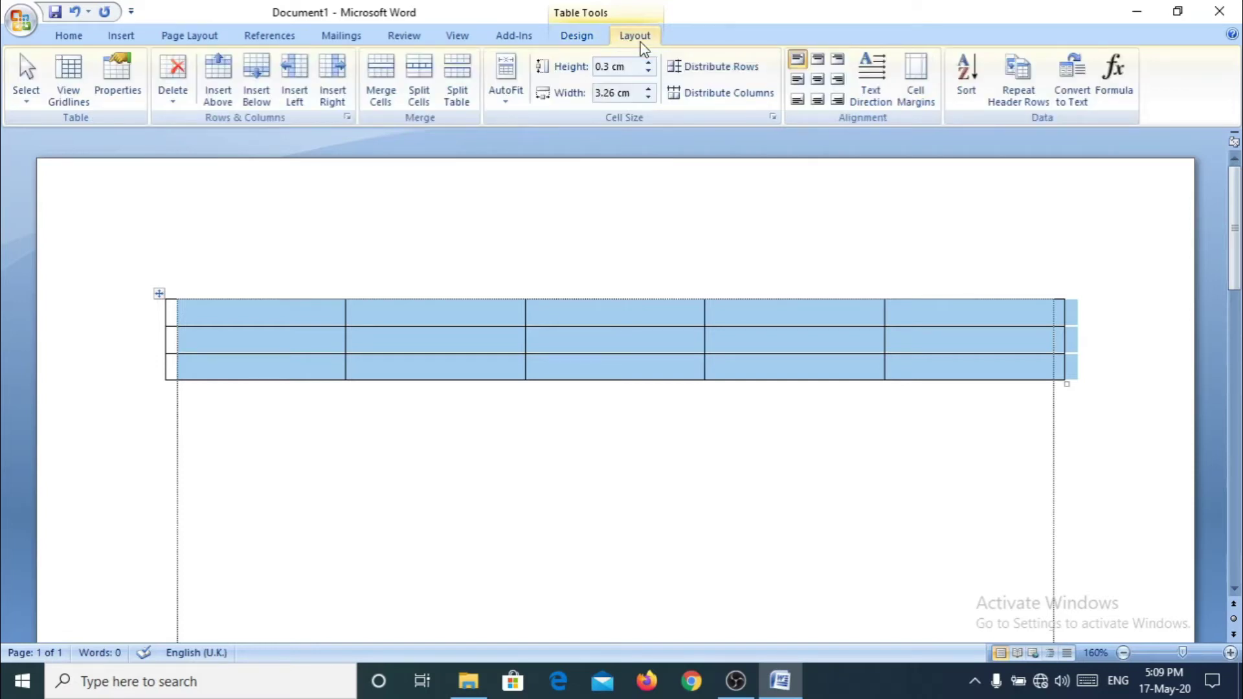
# Look at the Delete choices, dismiss them, and put the caret in the table.
pyautogui.click(179, 107)
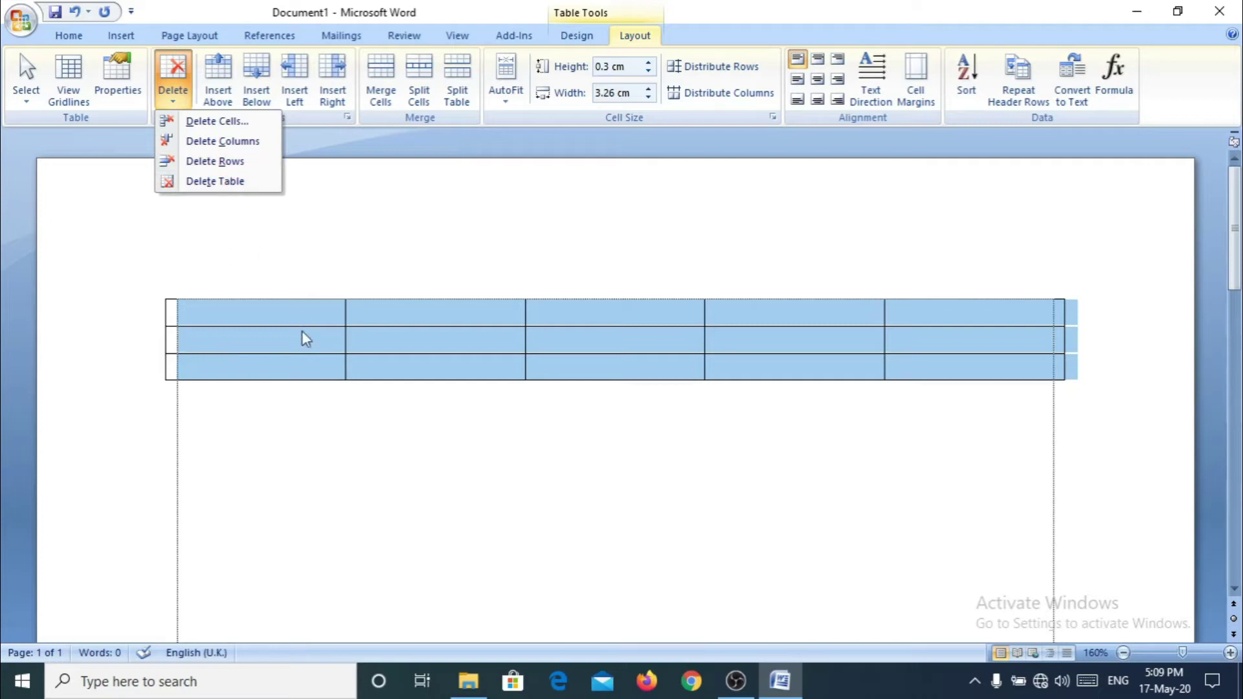
pyautogui.click(391, 404)
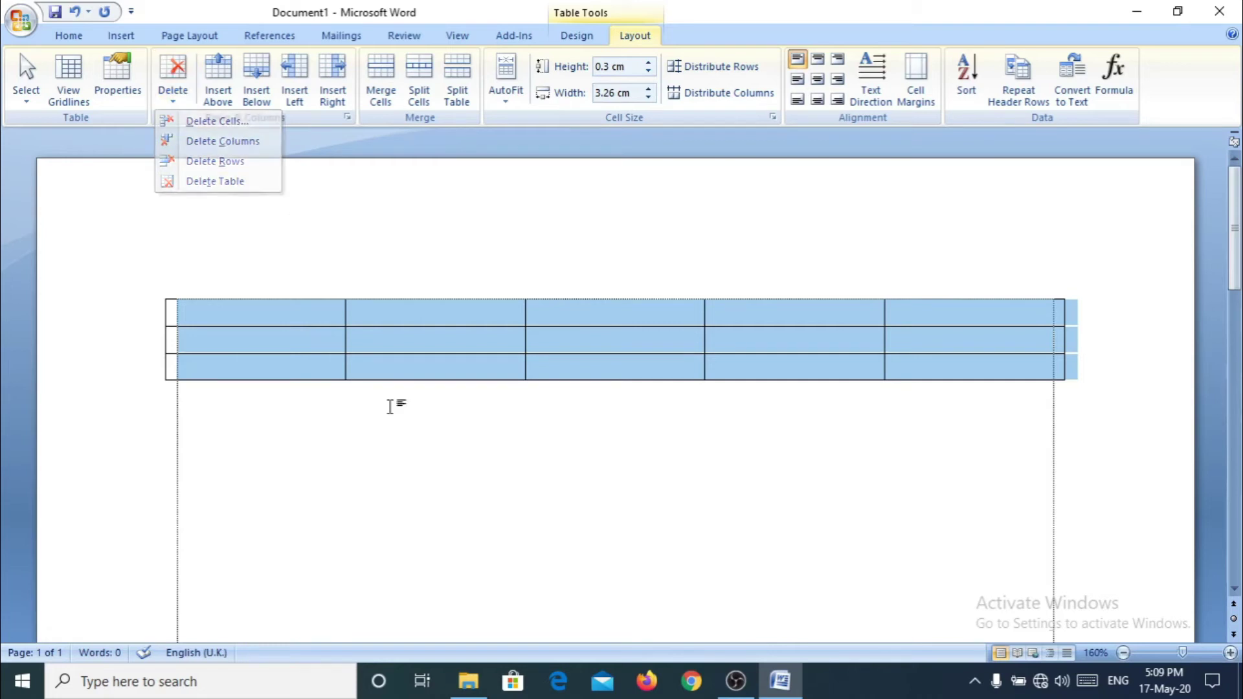
pyautogui.click(389, 378)
pyautogui.click(368, 337)
pyautogui.click(369, 313)
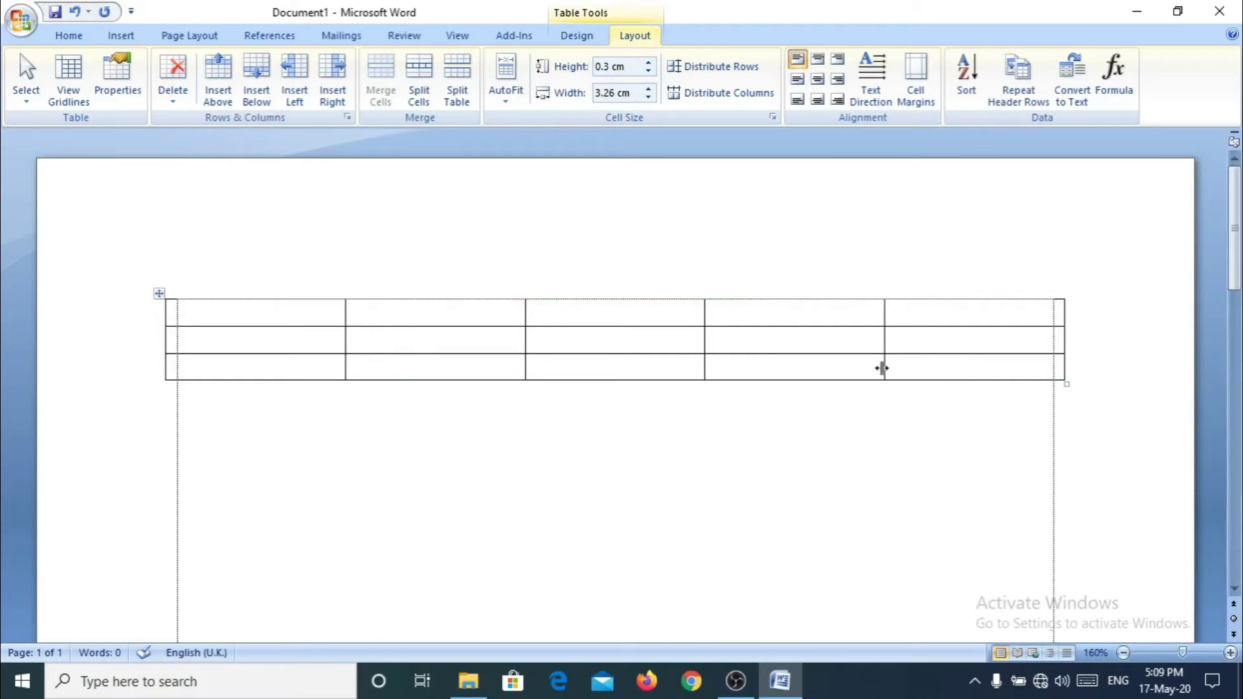
# Delete the table's bottom-right cell, shifting cells left.
pyautogui.click(884, 370)
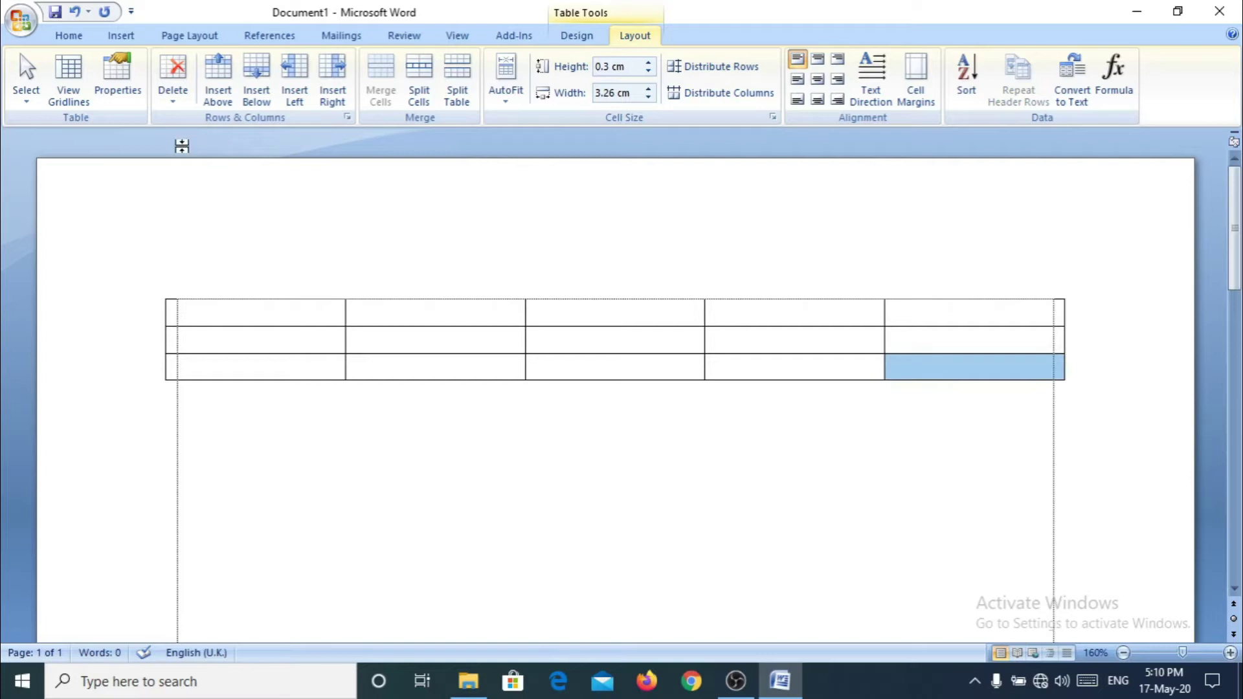
pyautogui.click(174, 104)
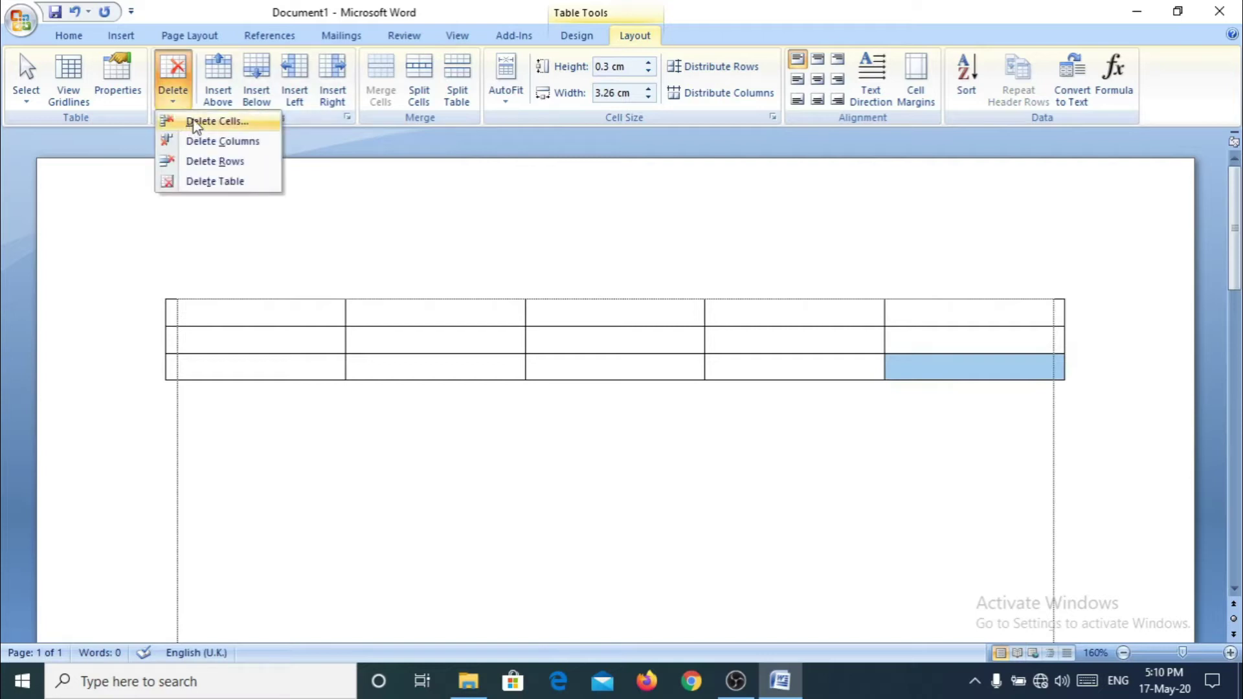
pyautogui.click(197, 123)
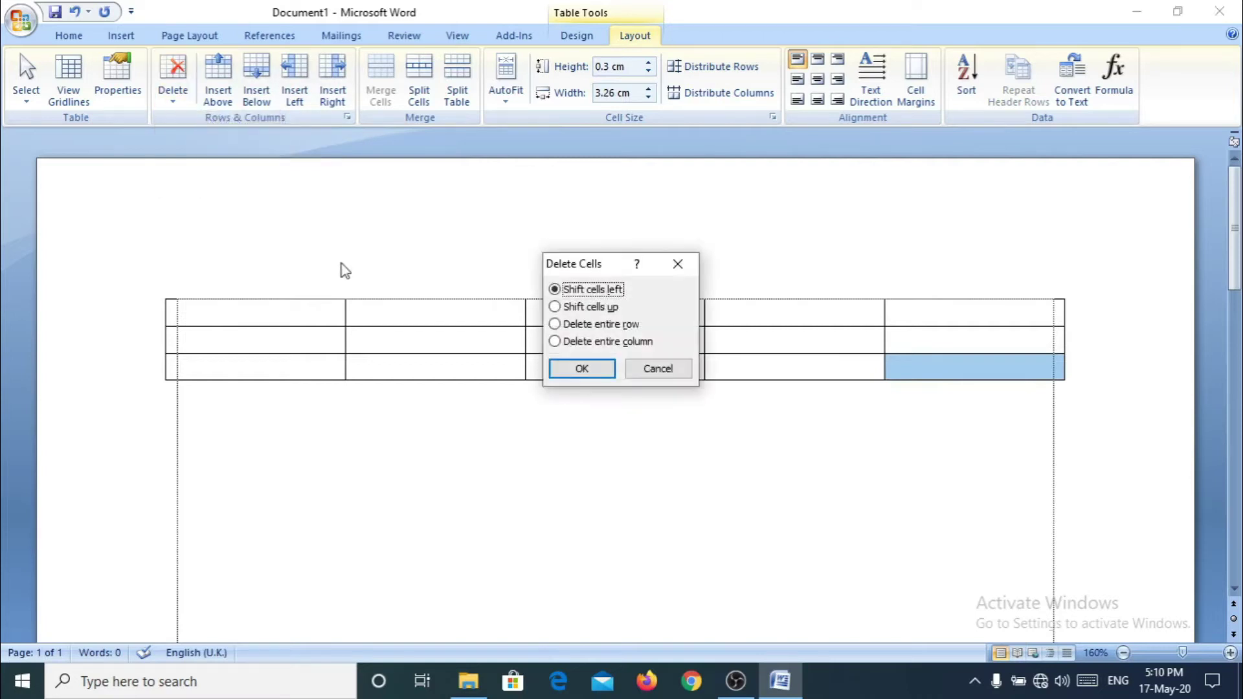
pyautogui.click(577, 367)
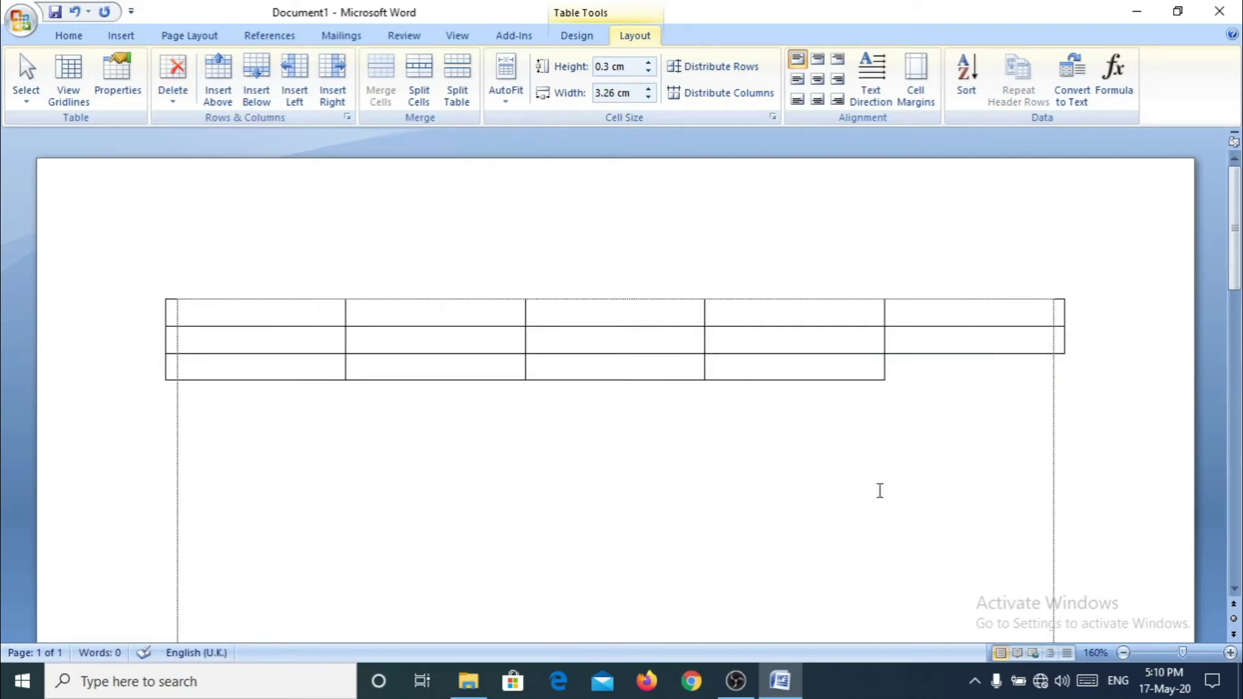
# Delete the table's second column, undo it, then redo the deletion.
pyautogui.click(405, 293)
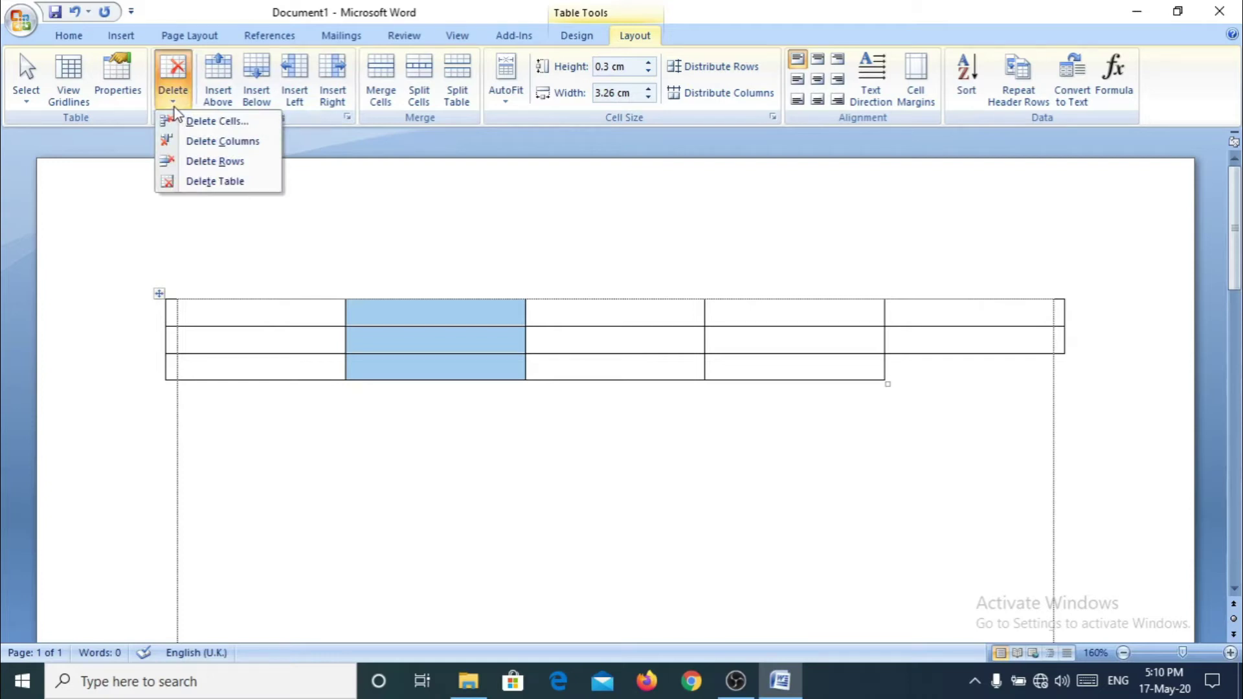
pyautogui.click(252, 153)
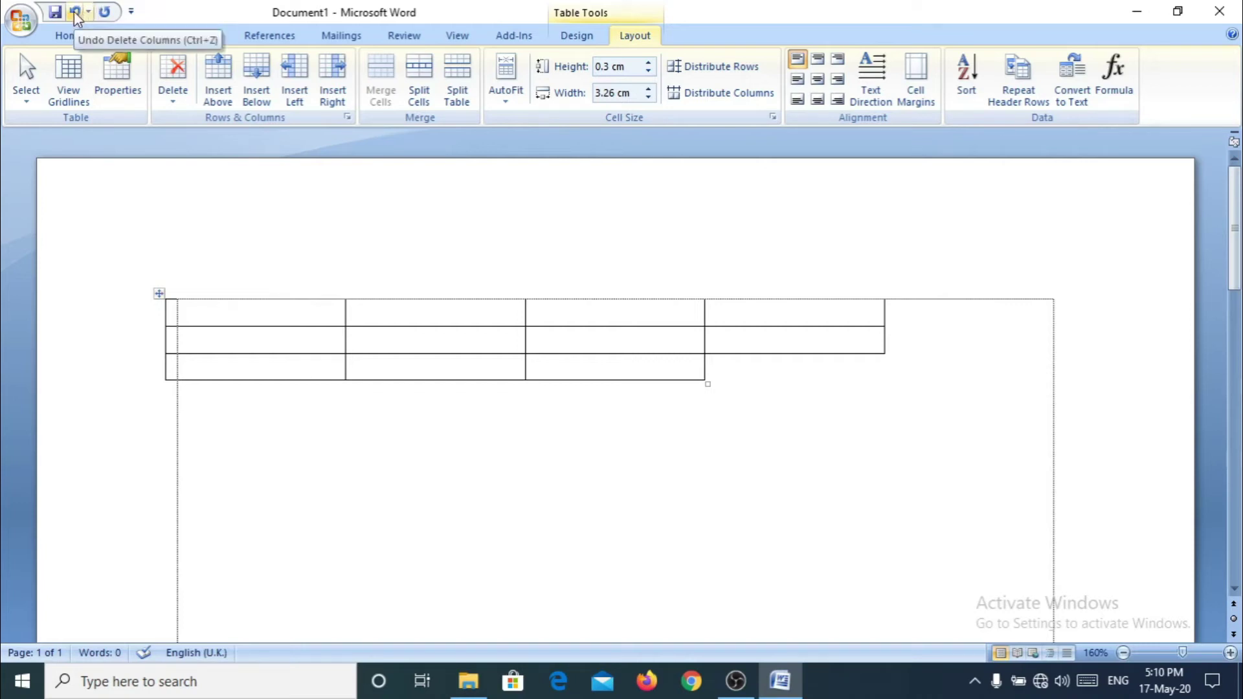
pyautogui.click(75, 12)
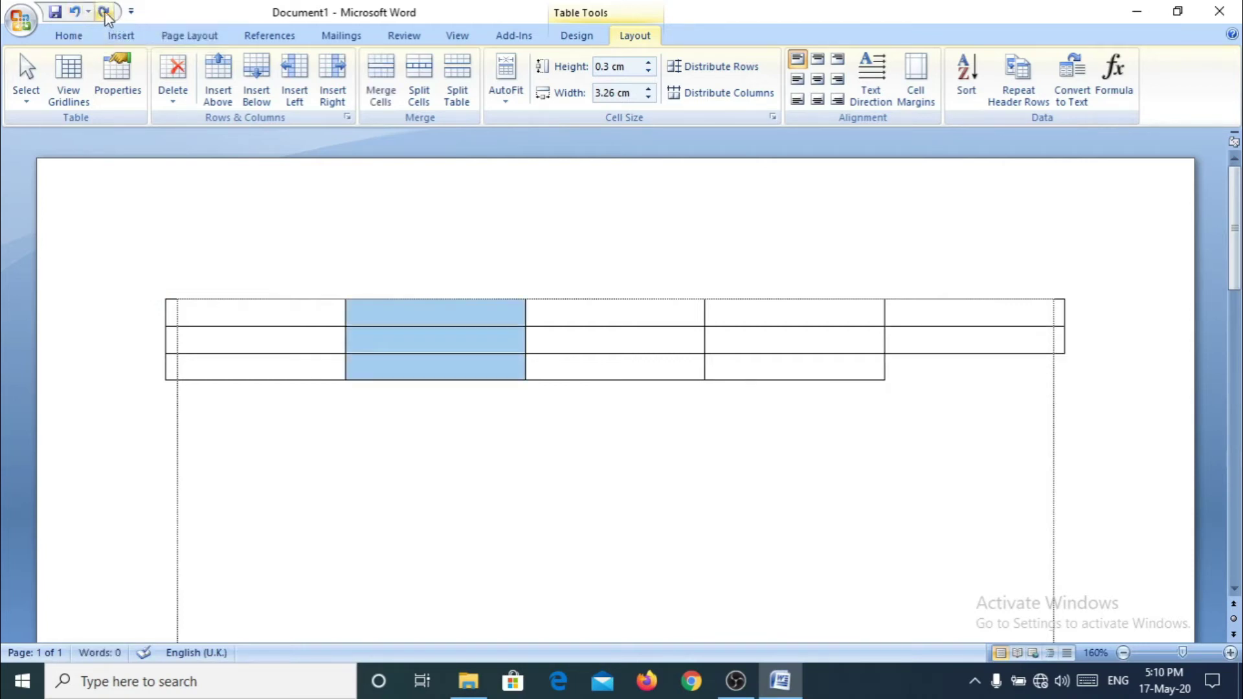
pyautogui.click(104, 12)
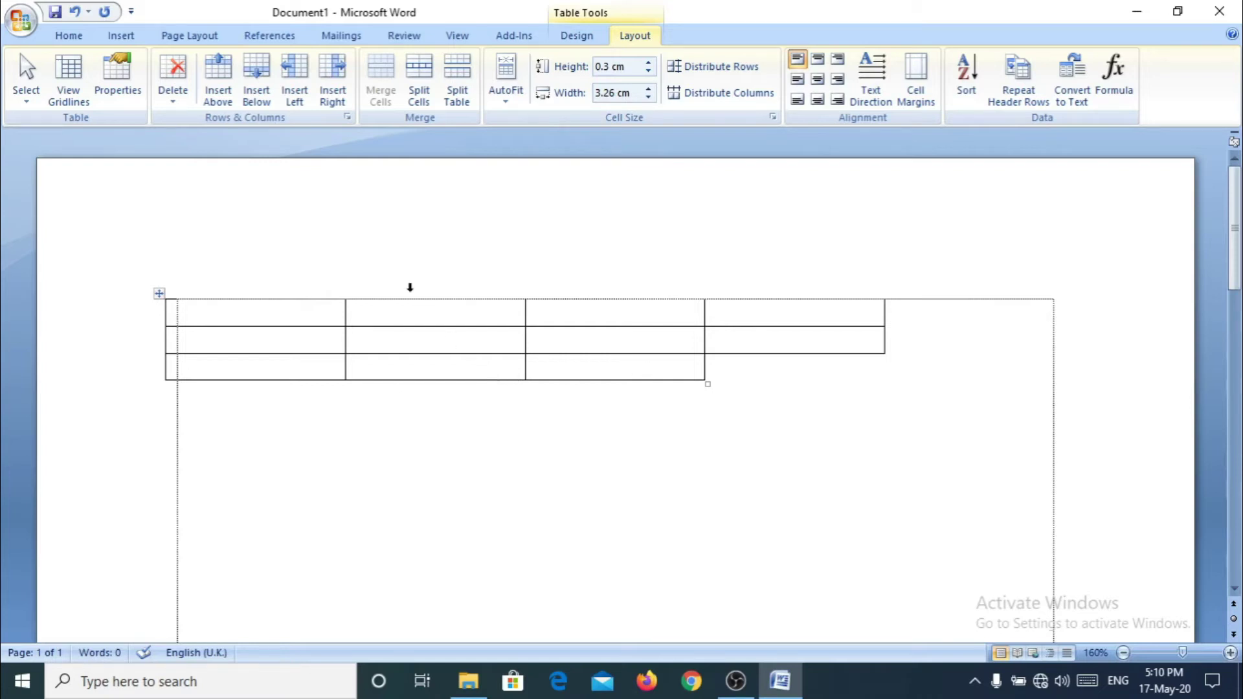
# Select the whole table and delete it.
pyautogui.click(159, 294)
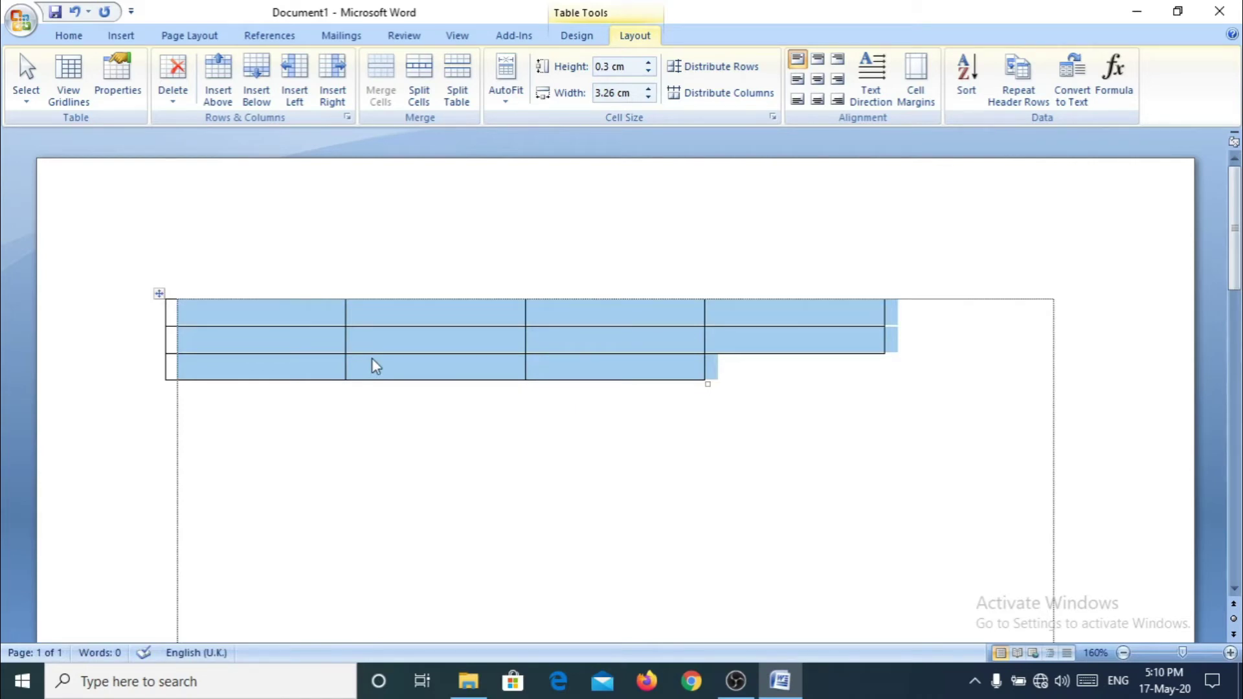
pyautogui.click(184, 104)
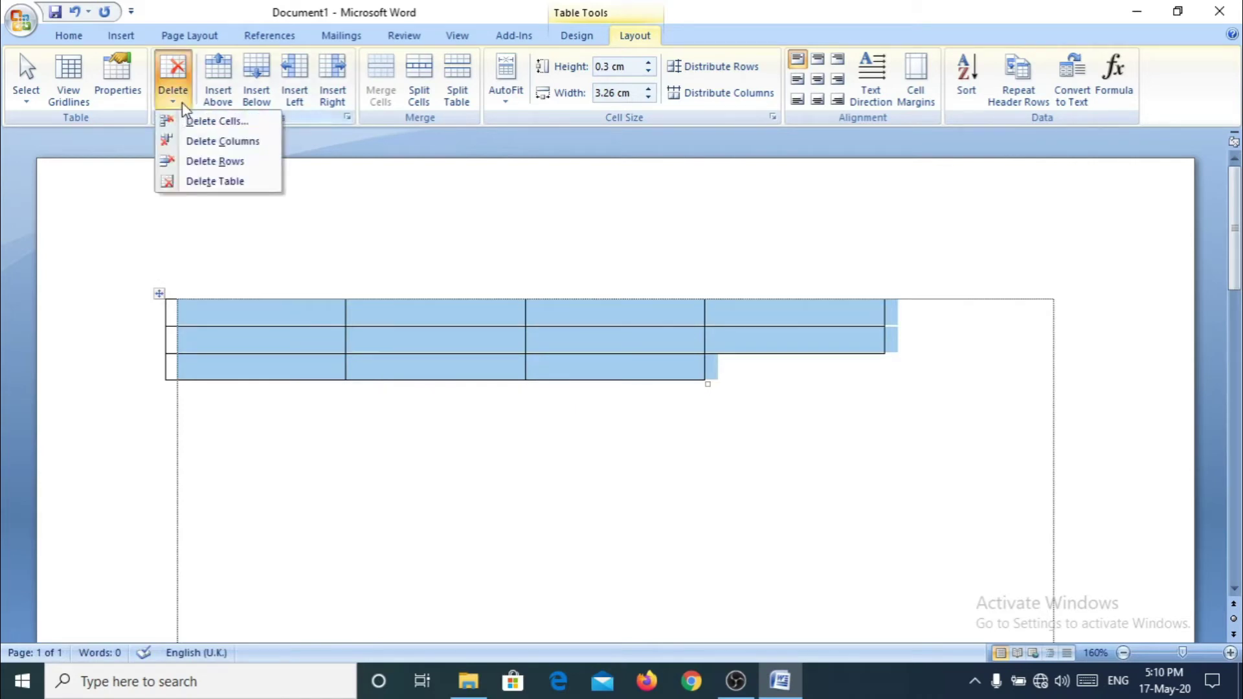
pyautogui.click(217, 182)
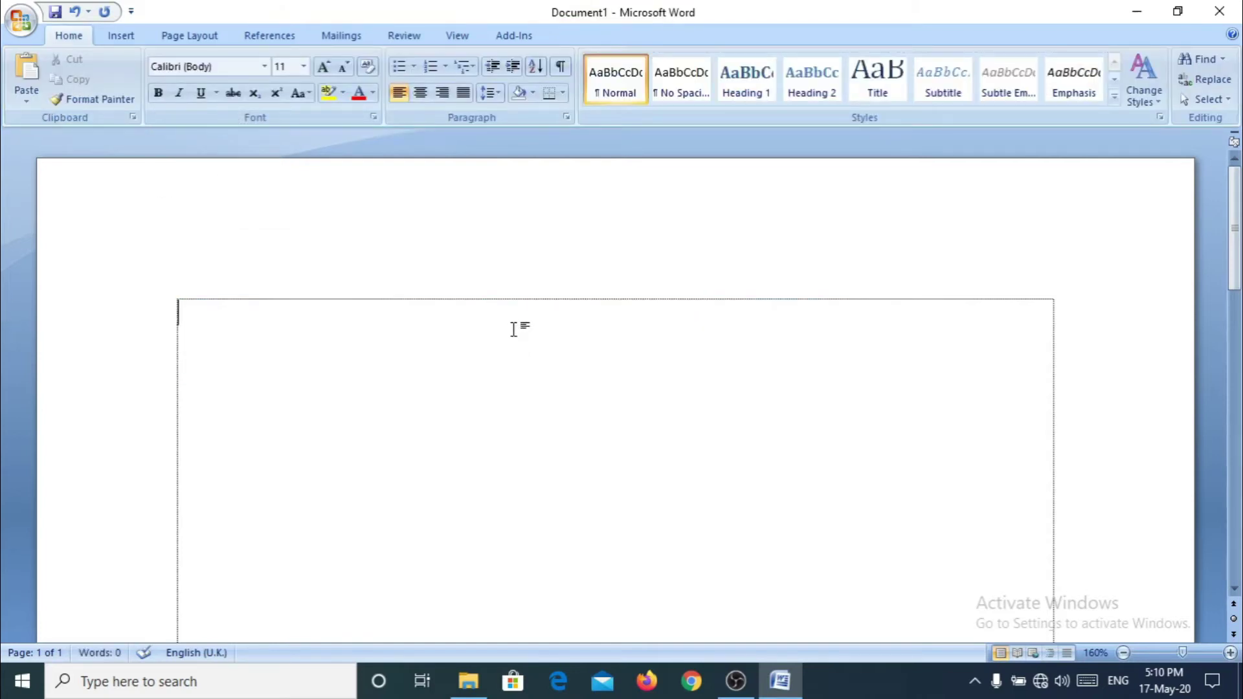
# Start a new line and insert an empty table of 4 columns and 2 rows.
pyautogui.press('Return')
pyautogui.click(119, 40)
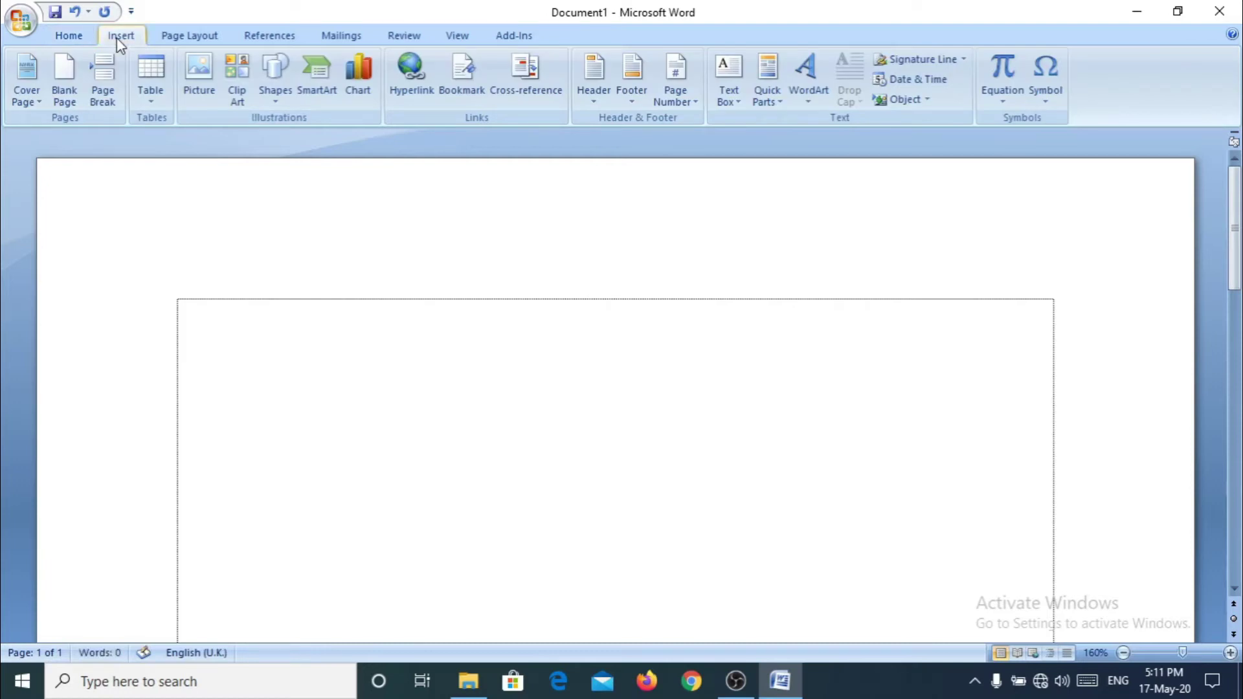
pyautogui.click(153, 102)
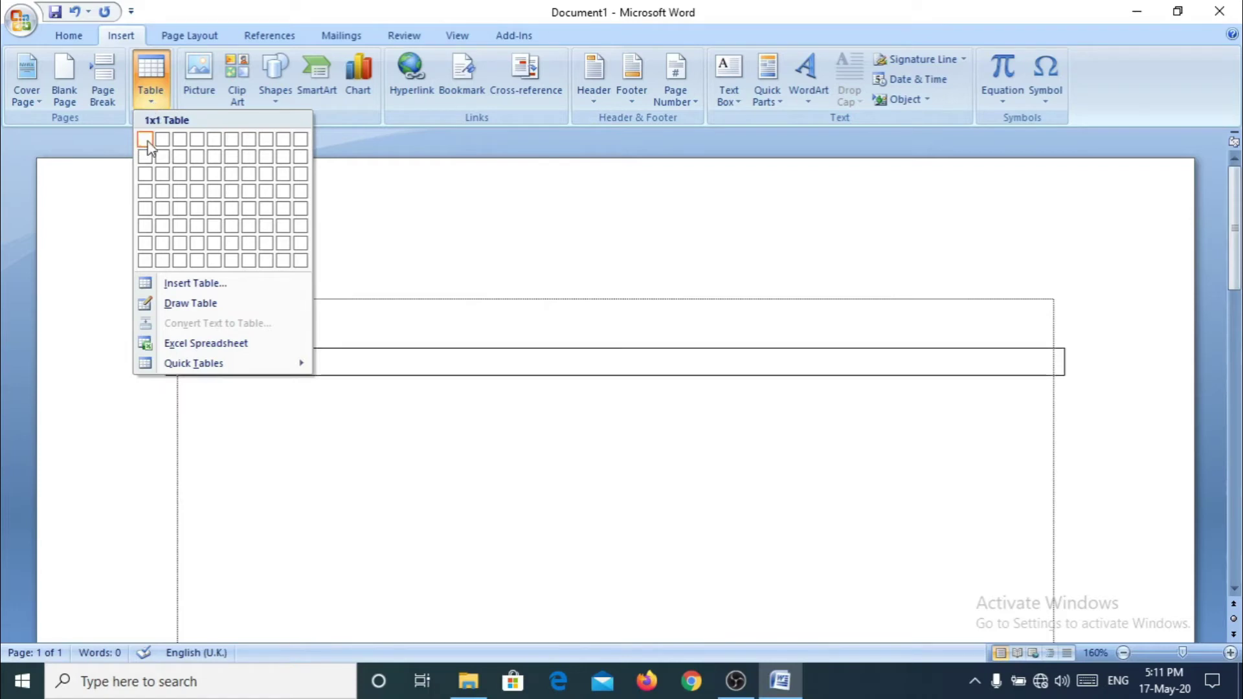
pyautogui.click(202, 156)
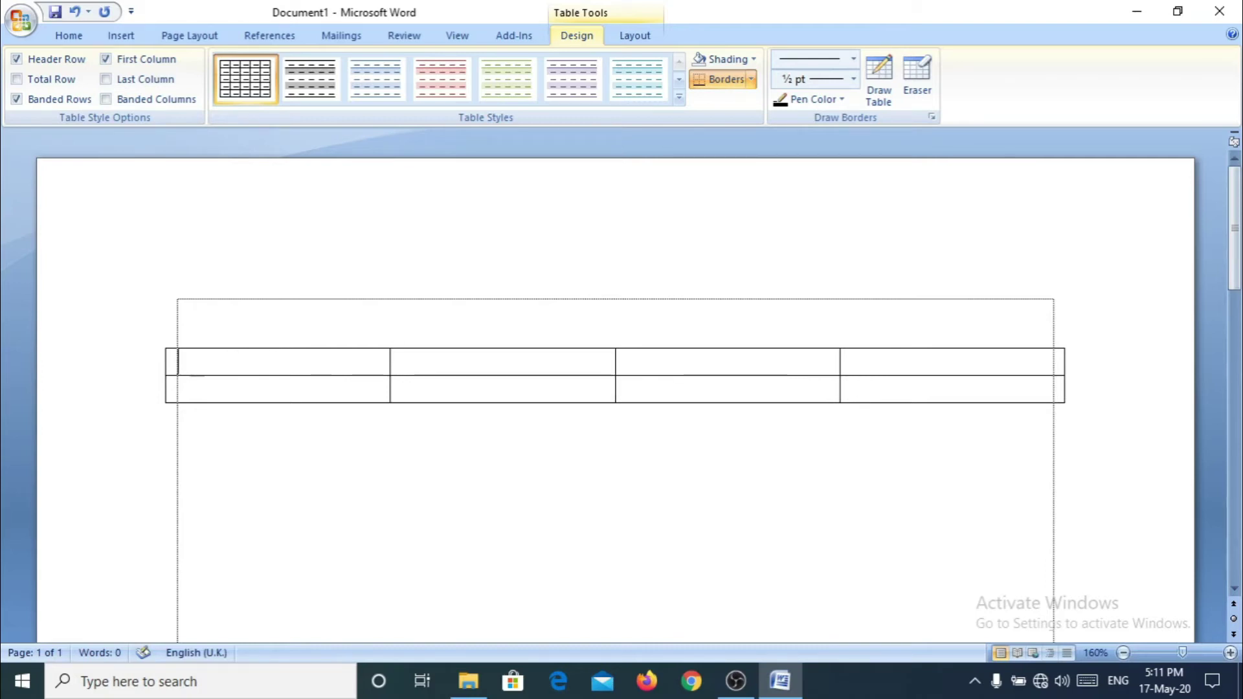
# Enter headers NAME, YEAR, BOARD, GPA across the top row, then a student's name below NAME.
pyautogui.write('NAME')
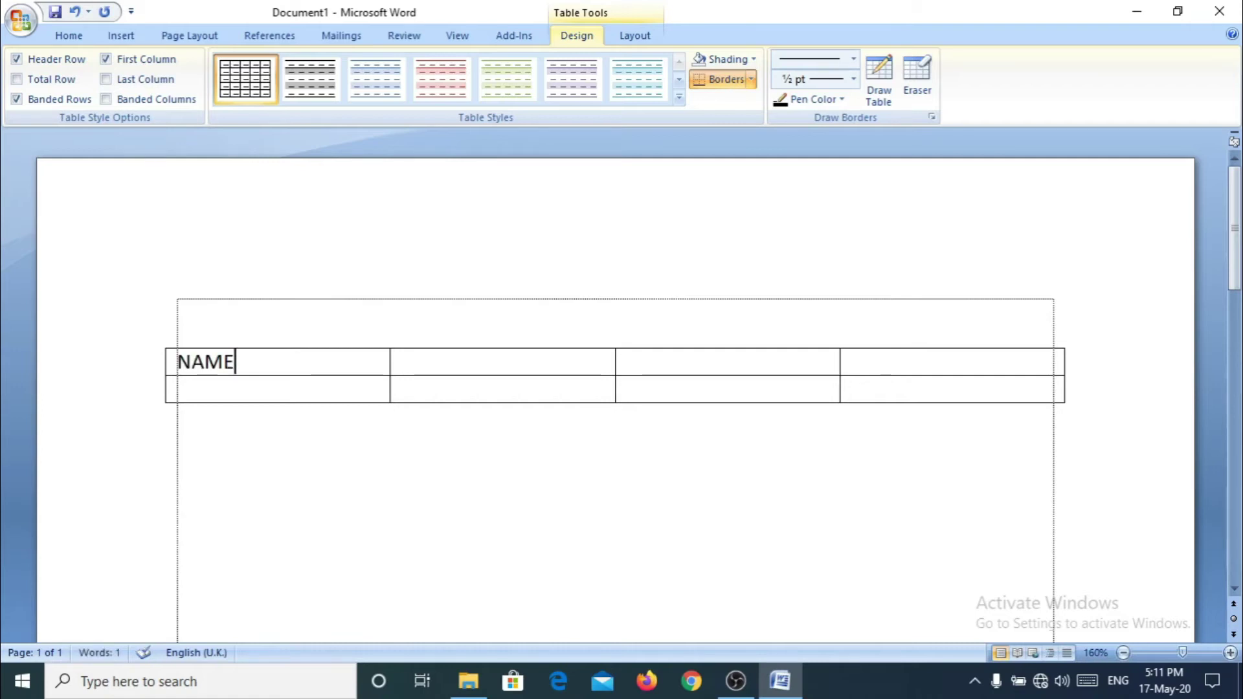
pyautogui.click(422, 363)
pyautogui.write('YE')
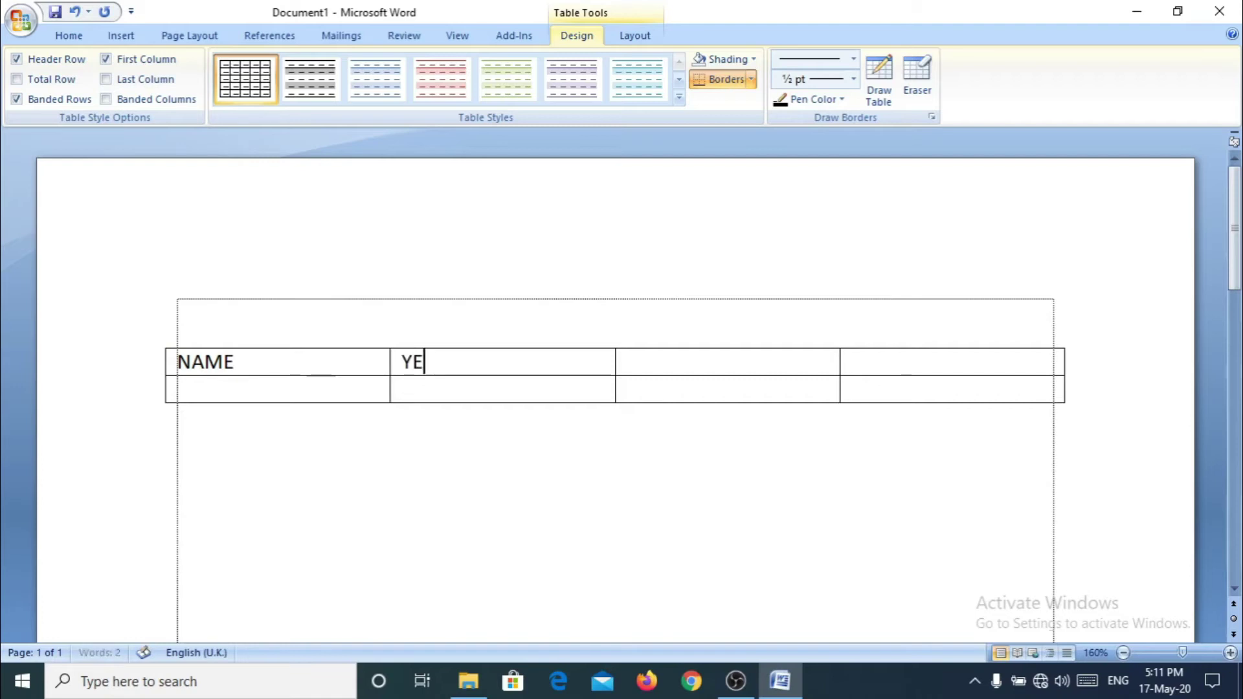
pyautogui.write('AR')
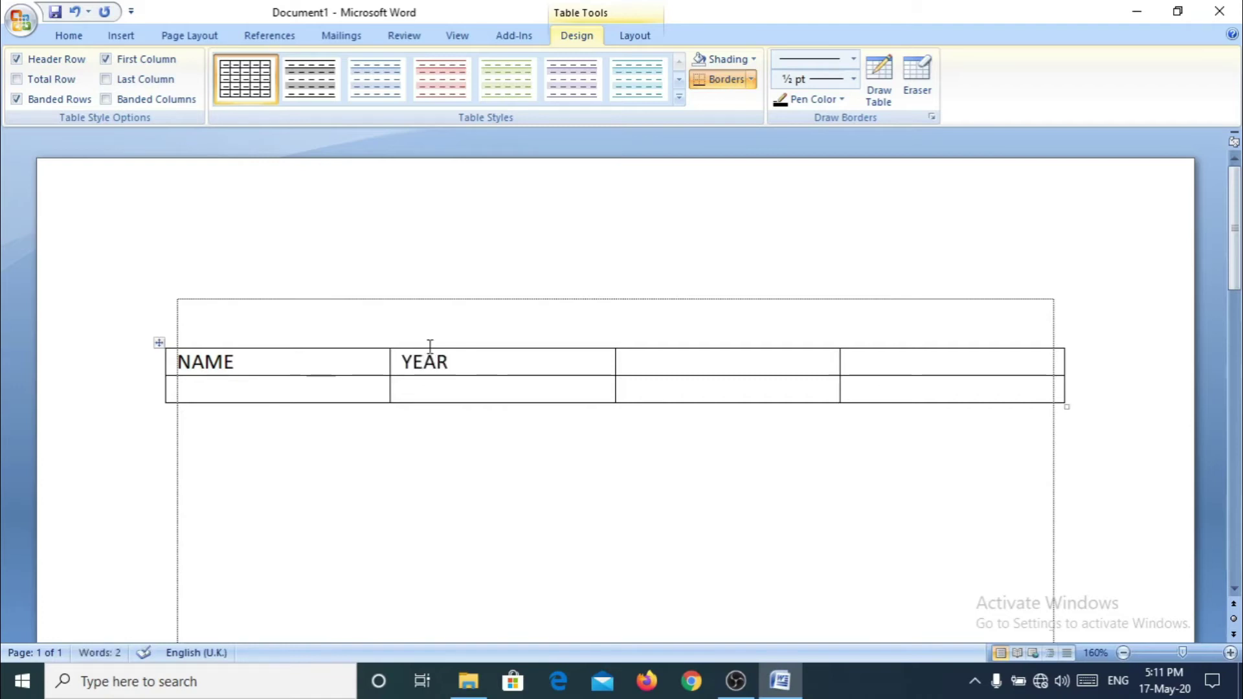
pyautogui.click(709, 365)
pyautogui.write('BOARD')
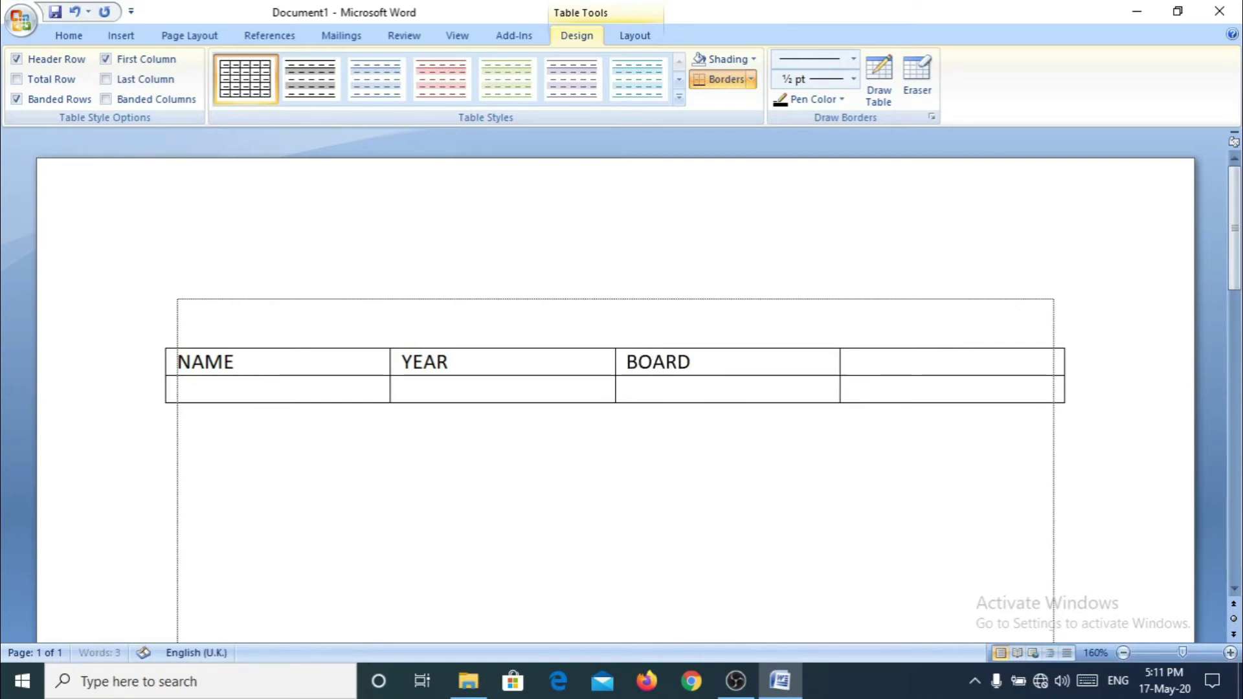
pyautogui.click(943, 361)
pyautogui.write('GPA')
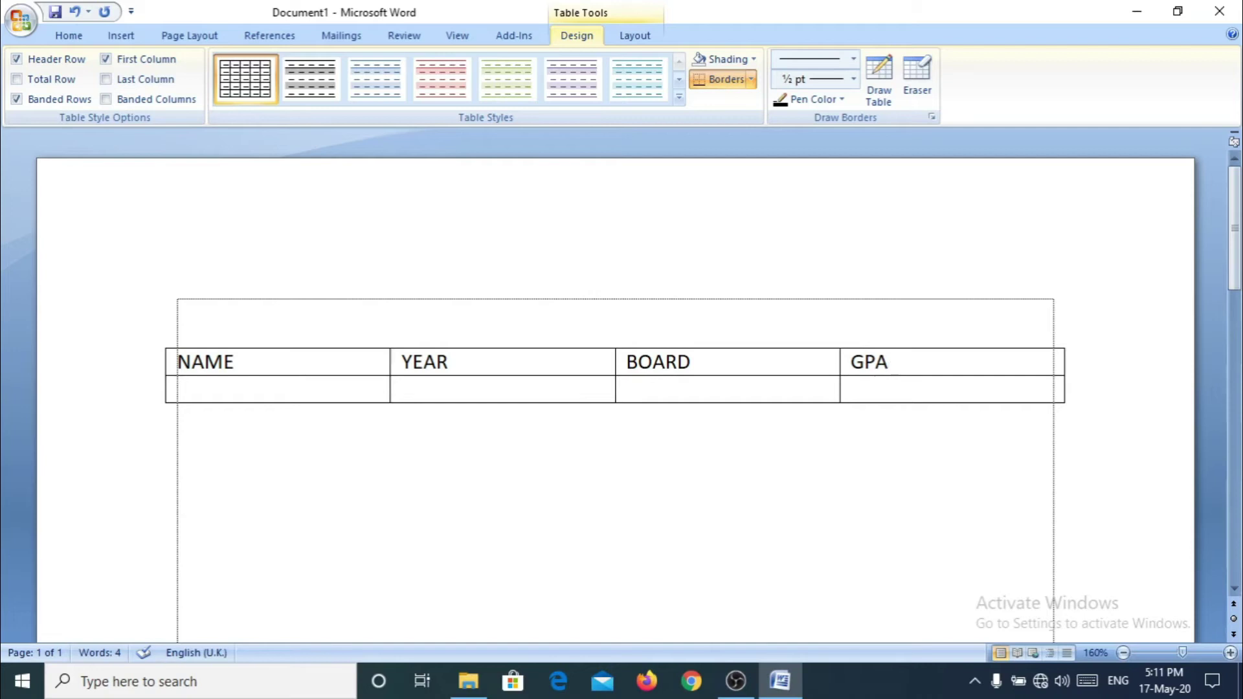
pyautogui.moveTo(615, 388)
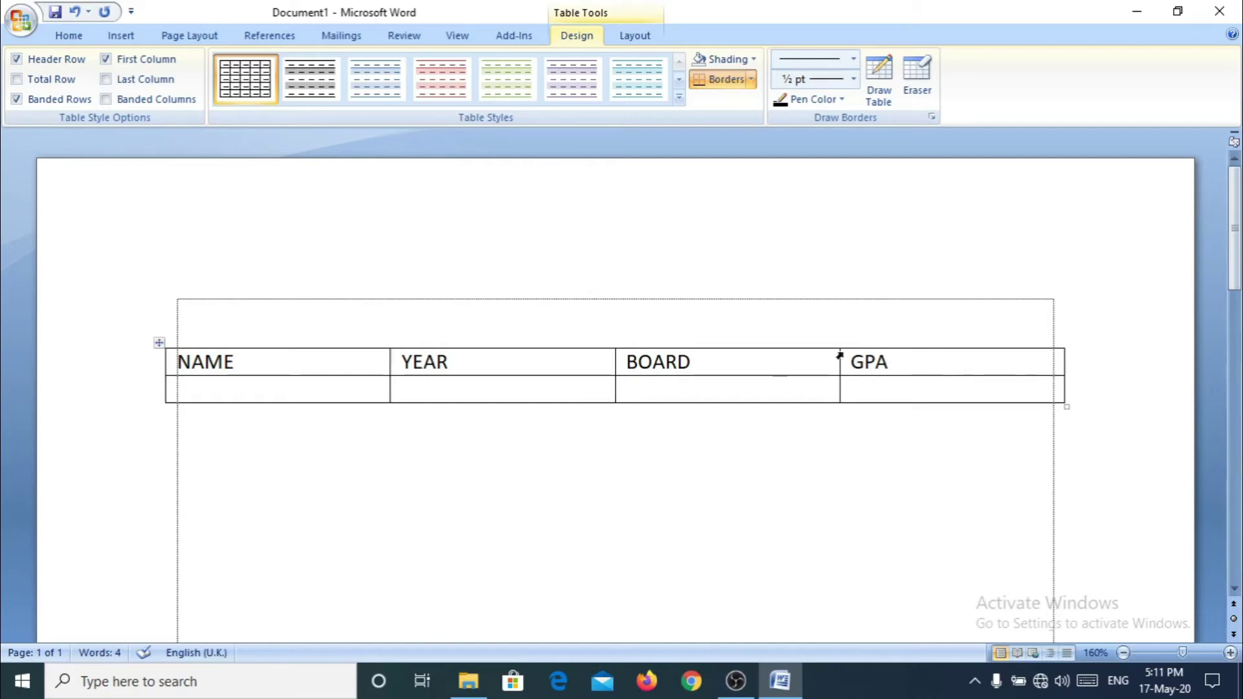
pyautogui.click(342, 391)
pyautogui.write('MIRUL365')
# Fill row two with year 2020, board DHA and GPA 5.00, fixing typos.
pyautogui.click(553, 391)
pyautogui.write('200')
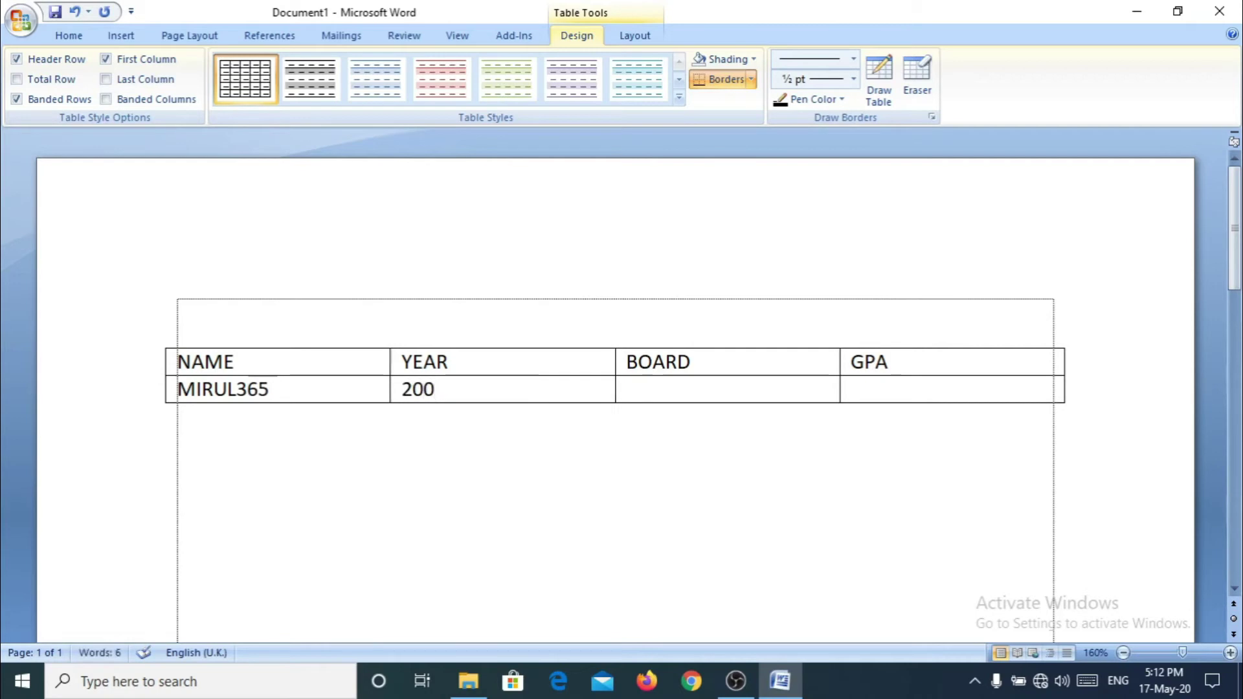
pyautogui.press('BackSpace')
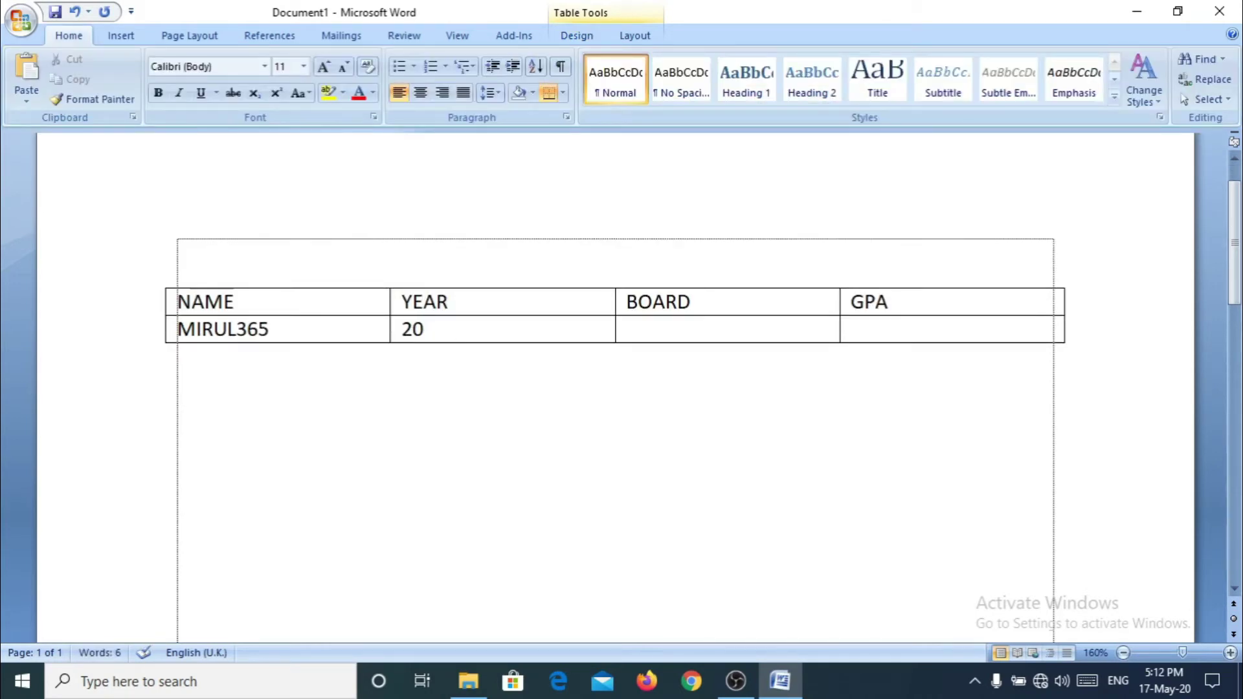
pyautogui.write('20')
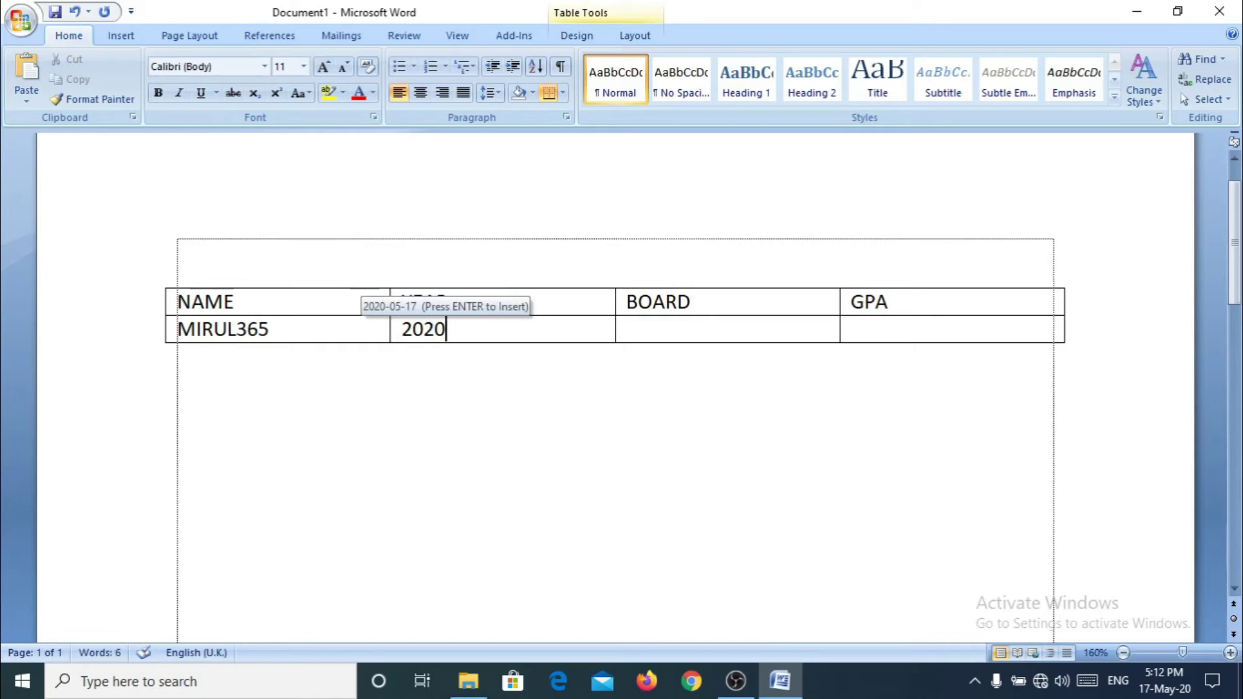
pyautogui.click(658, 331)
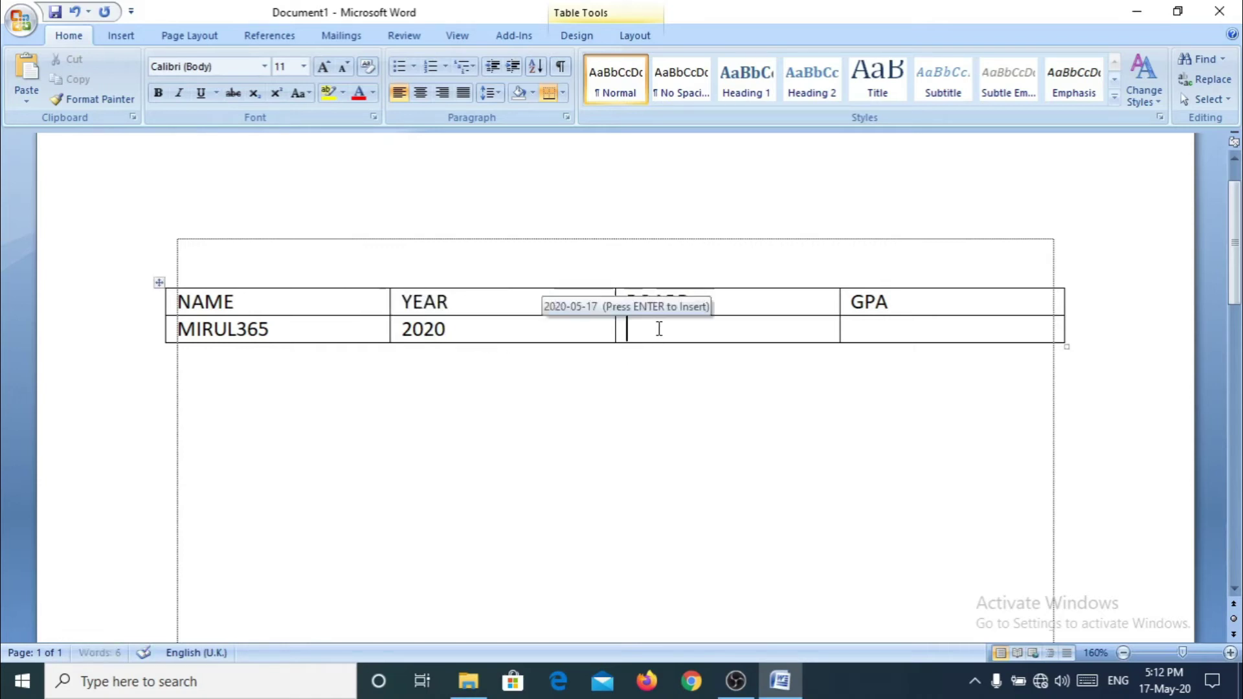
pyautogui.write('KH')
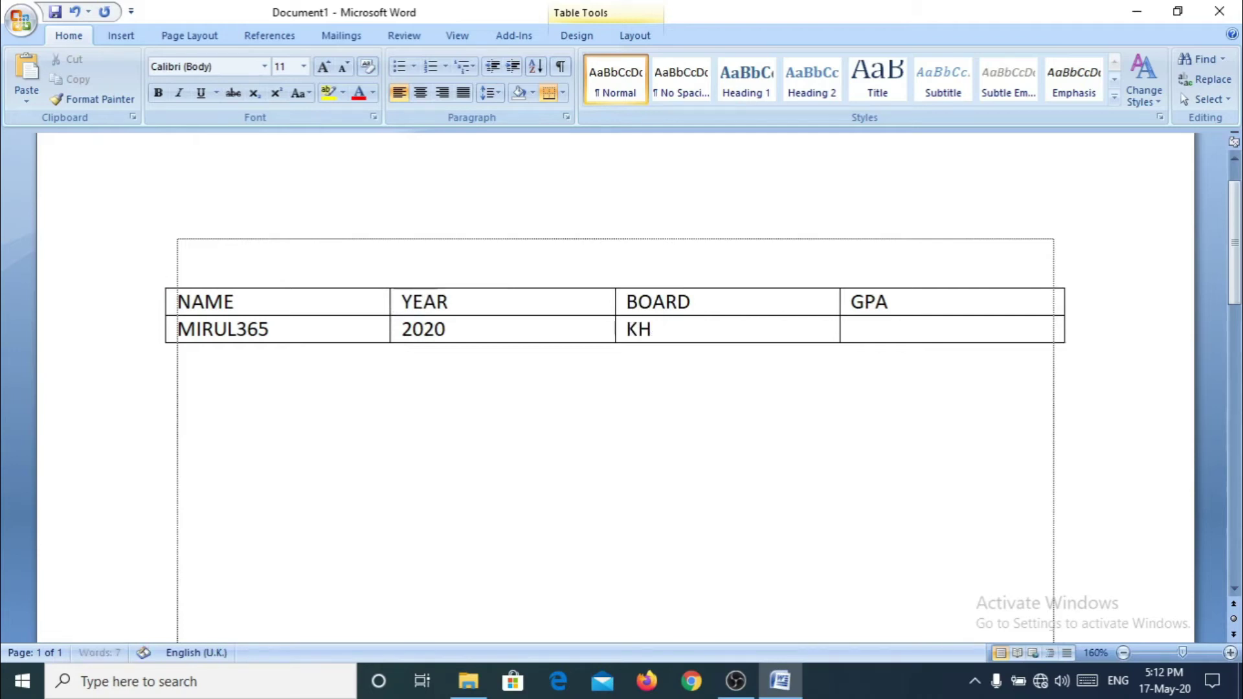
pyautogui.press('BackSpace')
pyautogui.press('BackSpace')
pyautogui.write('DHA')
pyautogui.click(926, 334)
pyautogui.write('5.')
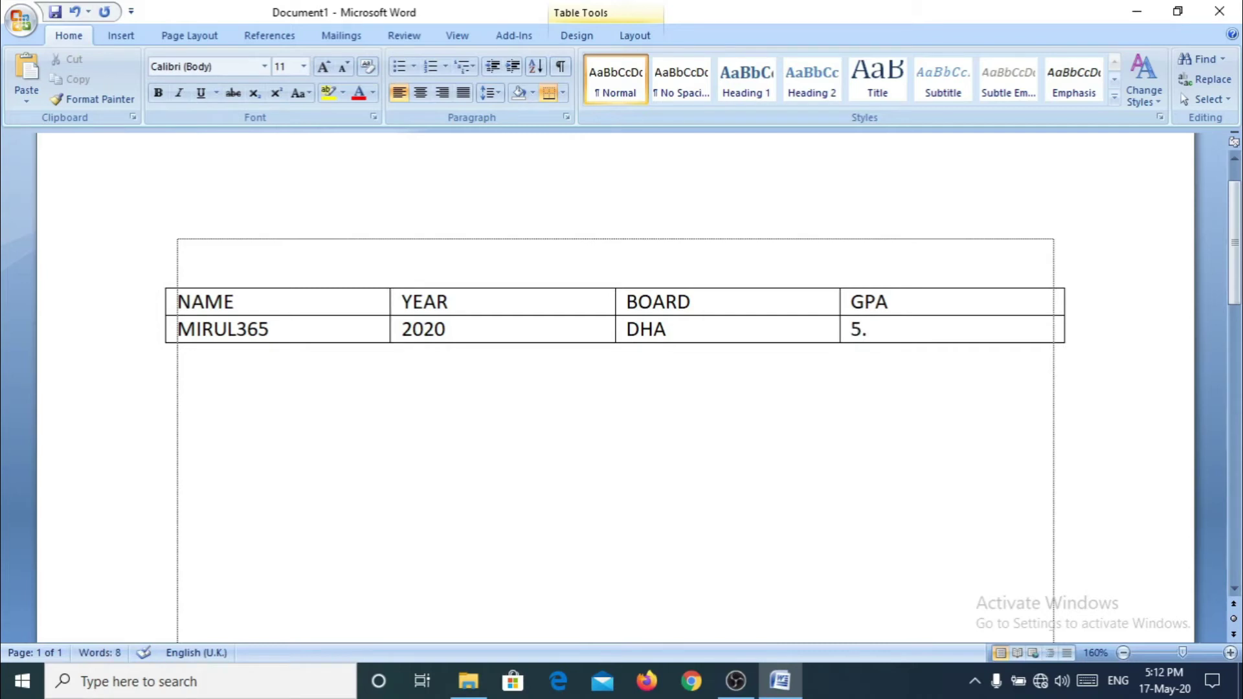
pyautogui.write('00')
# Append eleven empty rows below the data row, then return to the first data cell.
pyautogui.moveTo(927, 333)
pyautogui.press('Tab')
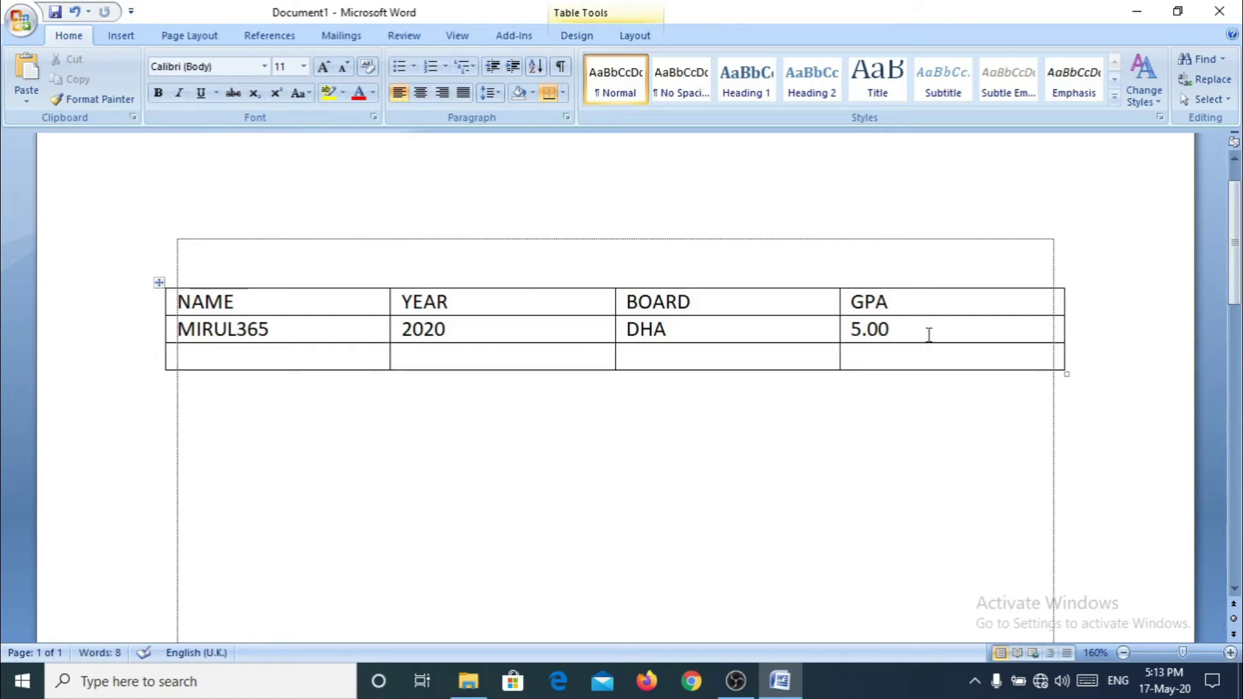
pyautogui.press('Tab')
pyautogui.press('Tab')
pyautogui.press('Tab')
pyautogui.press('Tab')
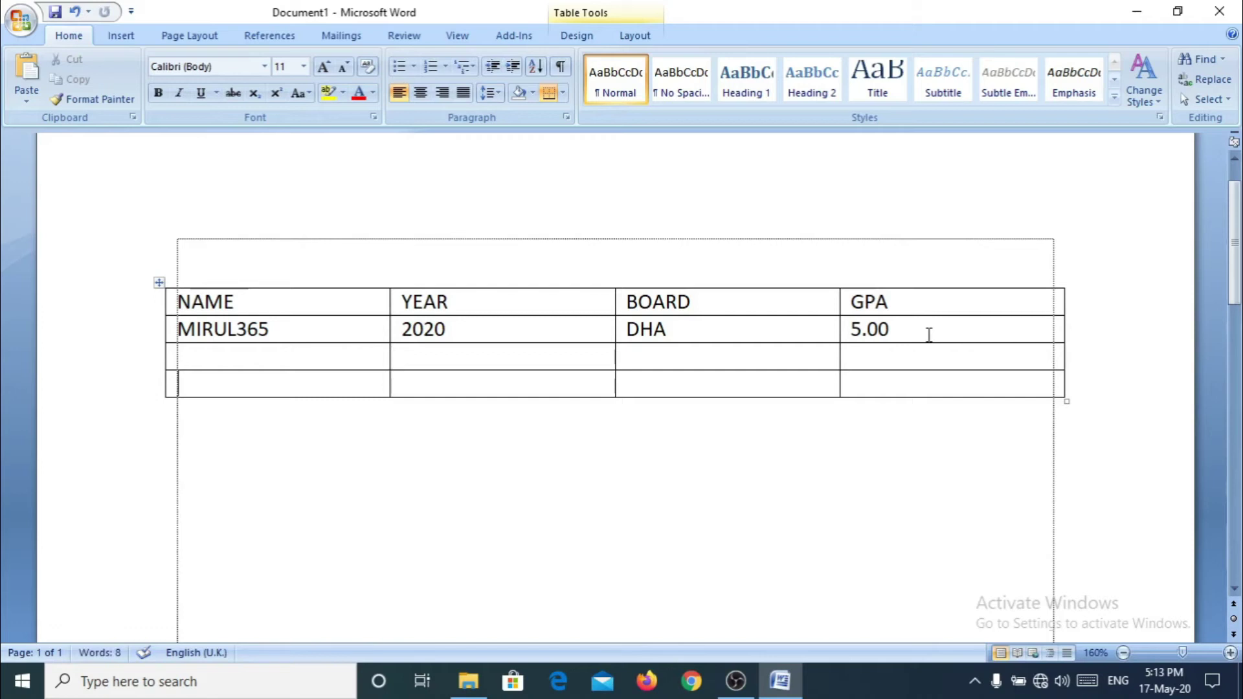
pyautogui.press('Tab')
pyautogui.press('Tab')
pyautogui.press('Tab')
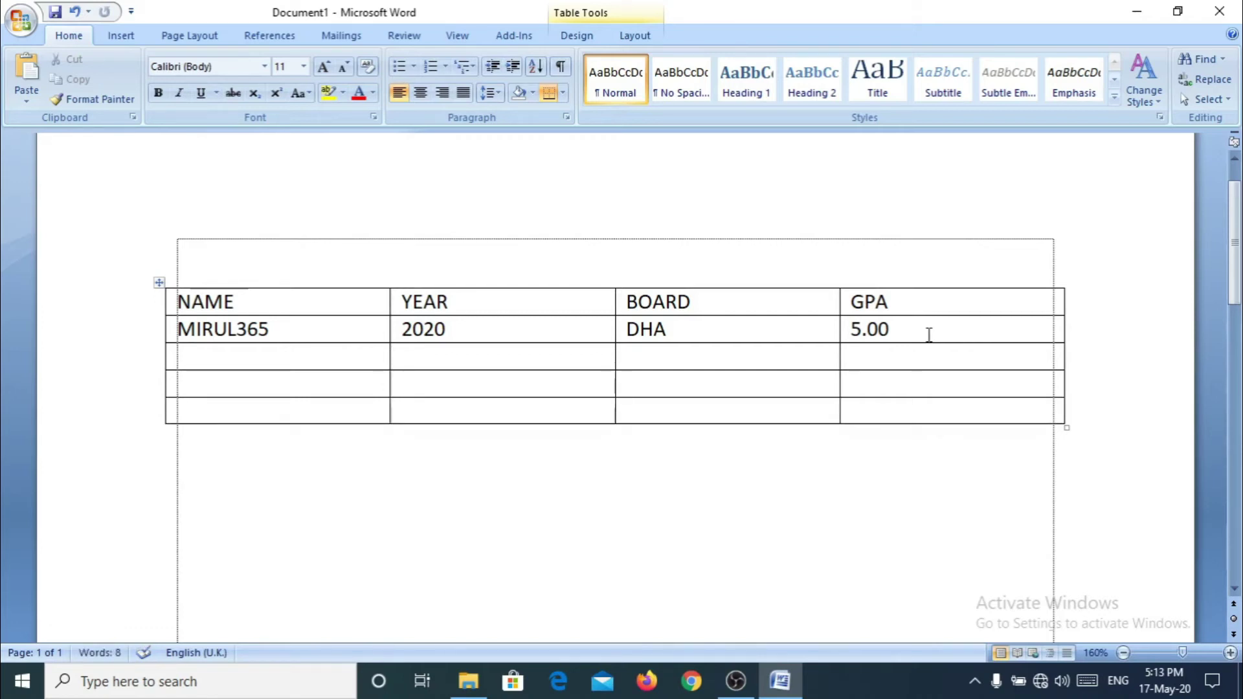
pyautogui.press('Tab')
pyautogui.press('Tab')
pyautogui.press('Tab')
pyautogui.press('Tab')
pyautogui.press('Tab')
pyautogui.press('Tab')
pyautogui.press('Tab')
pyautogui.press('Tab')
pyautogui.press('Tab')
pyautogui.press('Tab')
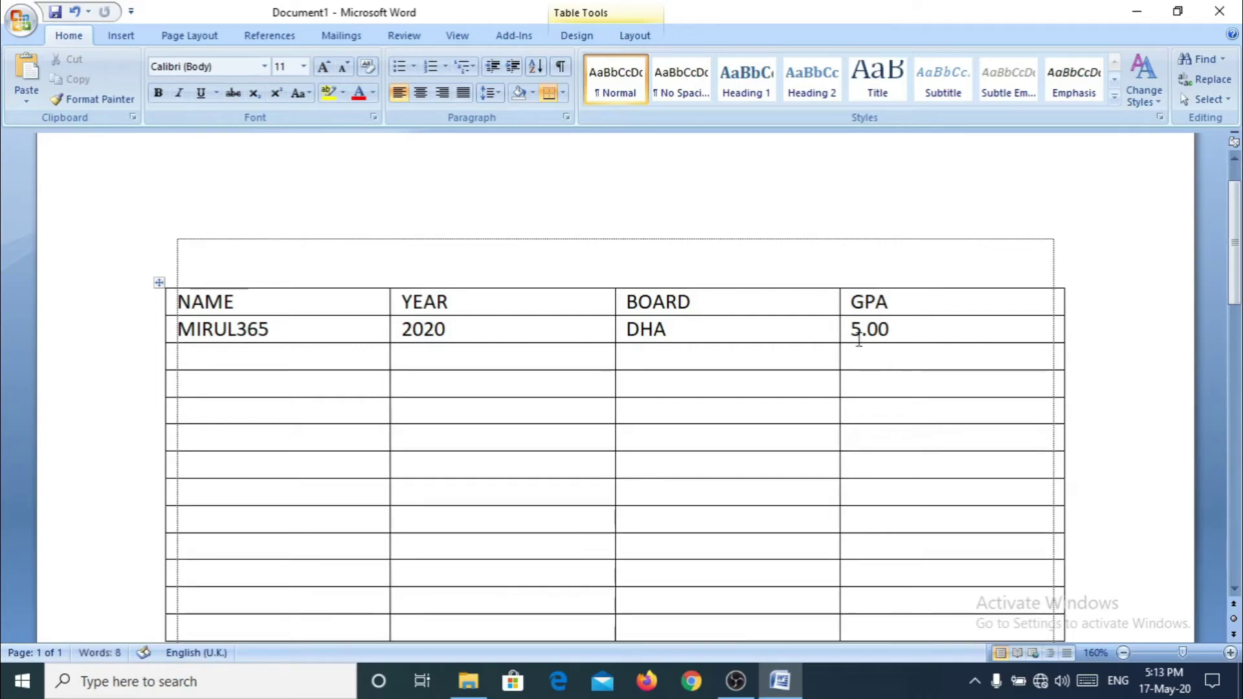
pyautogui.scroll(-3, 810, 340)
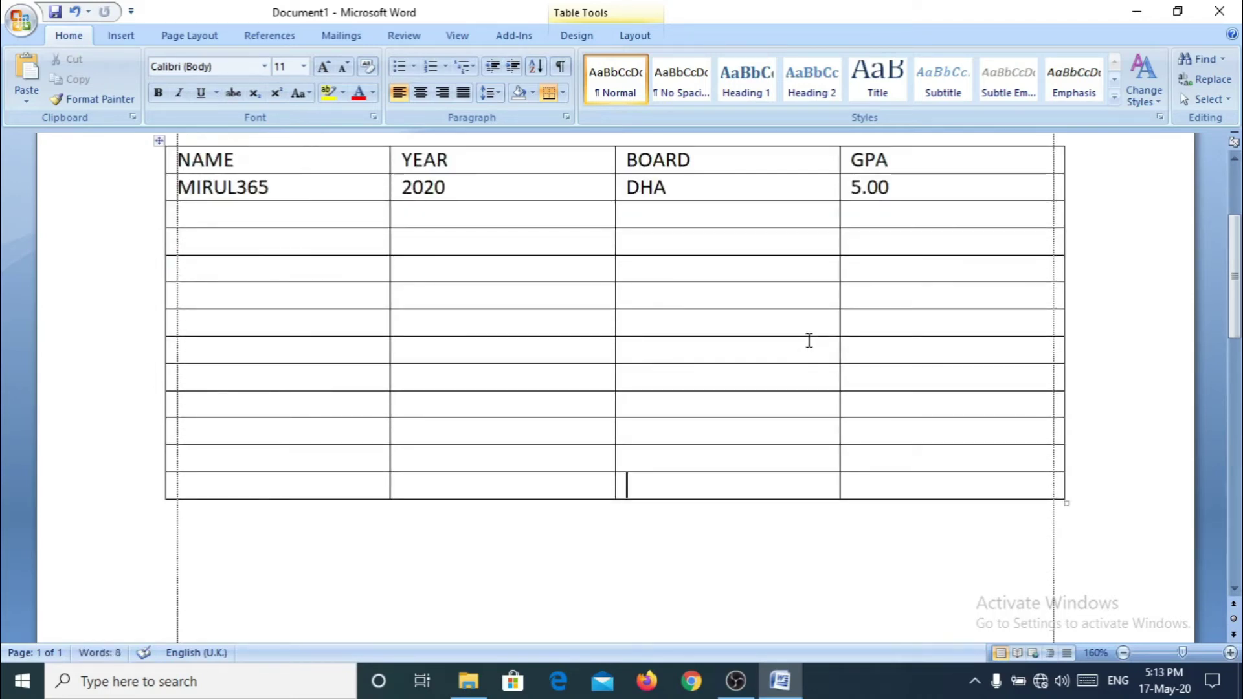
pyautogui.scroll(3, 810, 340)
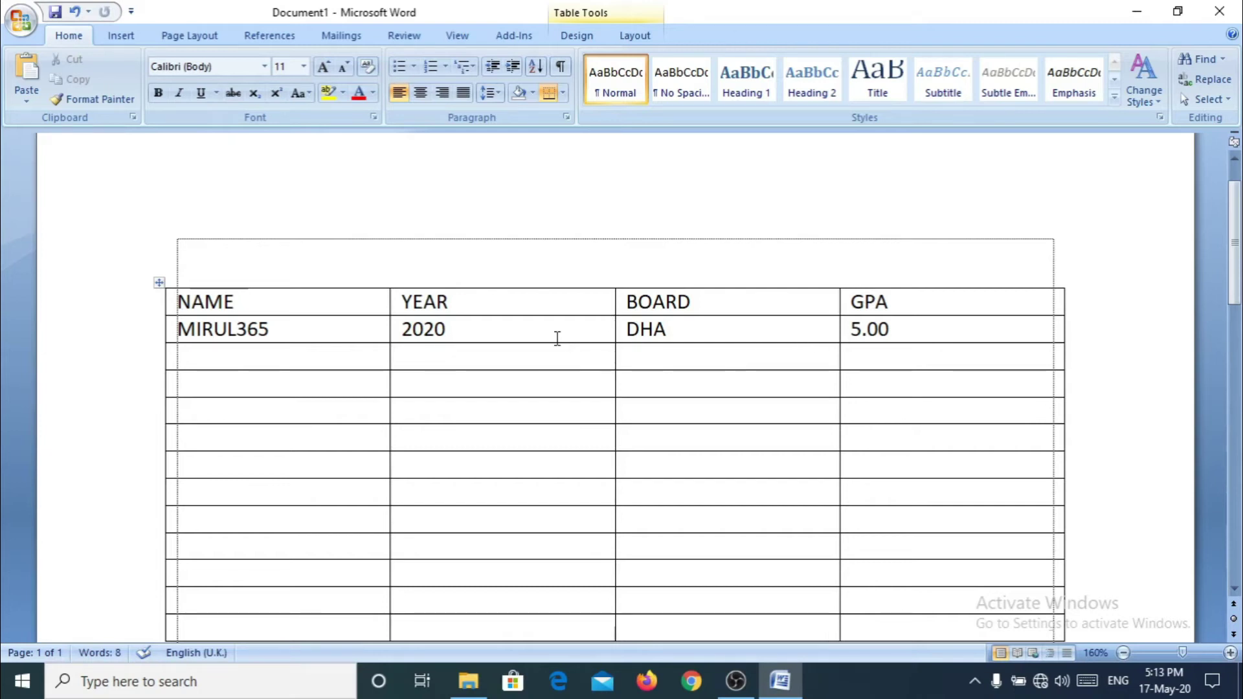
pyautogui.scroll(-1, 520, 328)
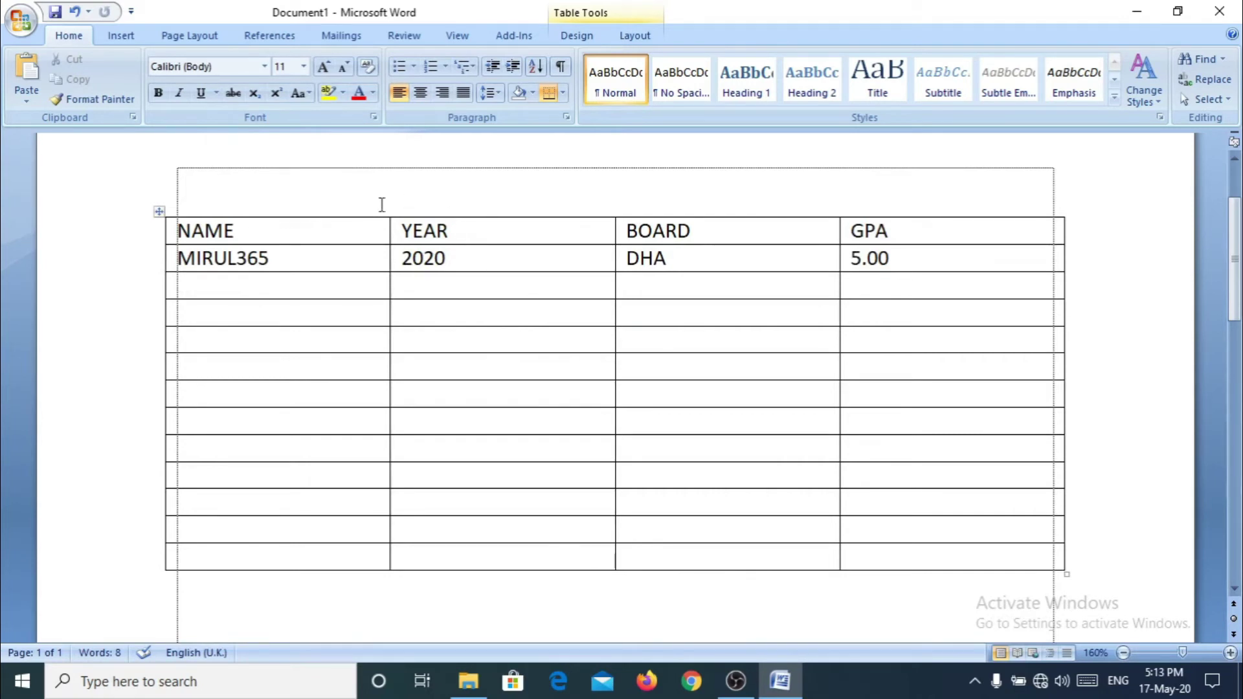
pyautogui.click(258, 205)
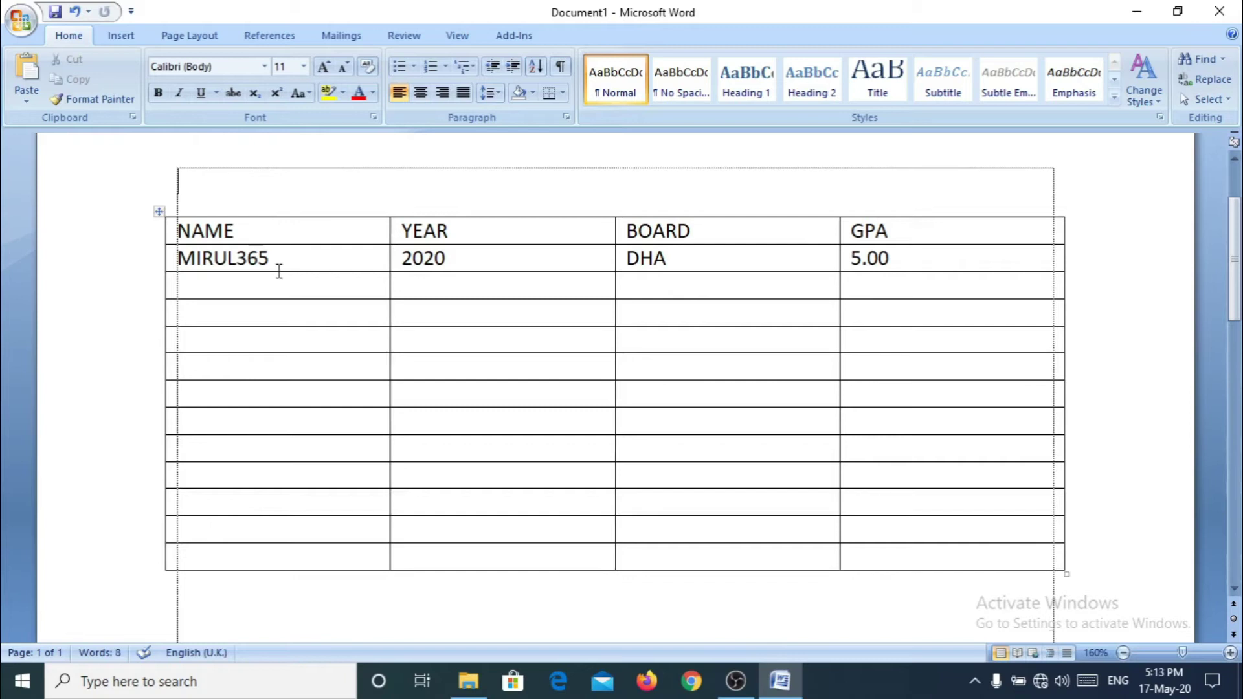
pyautogui.click(300, 265)
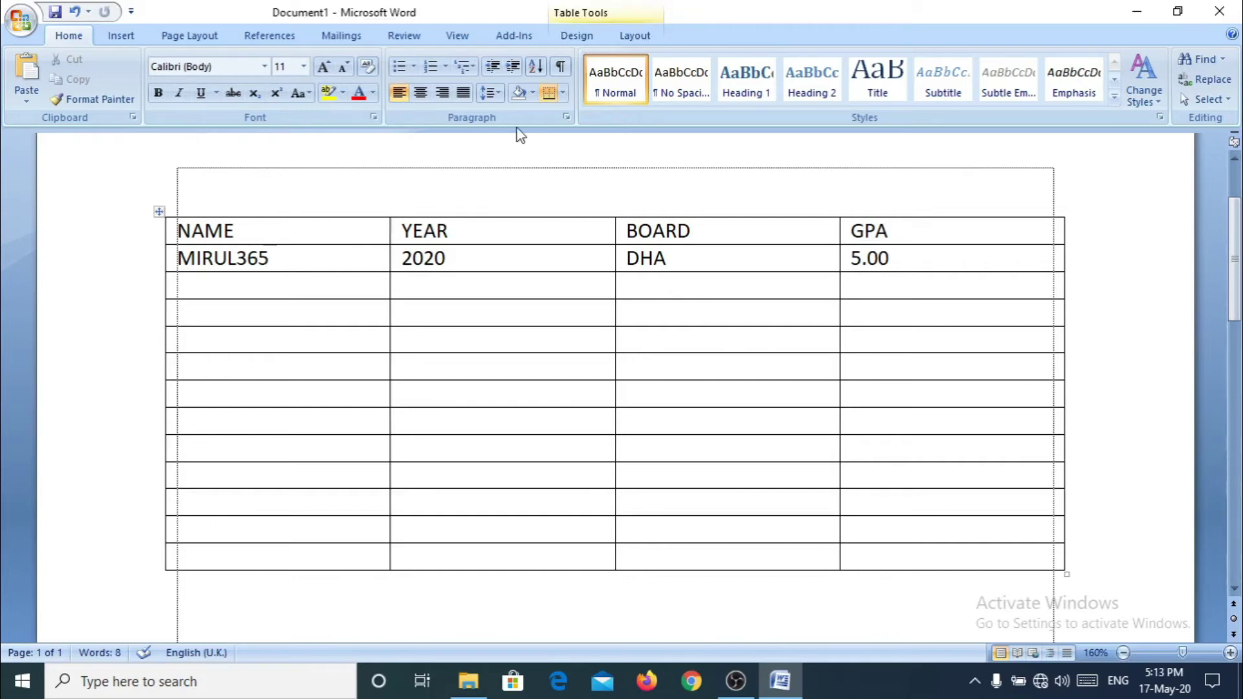
# Draw a thick 2¼ pt border line under the header row.
pyautogui.click(585, 38)
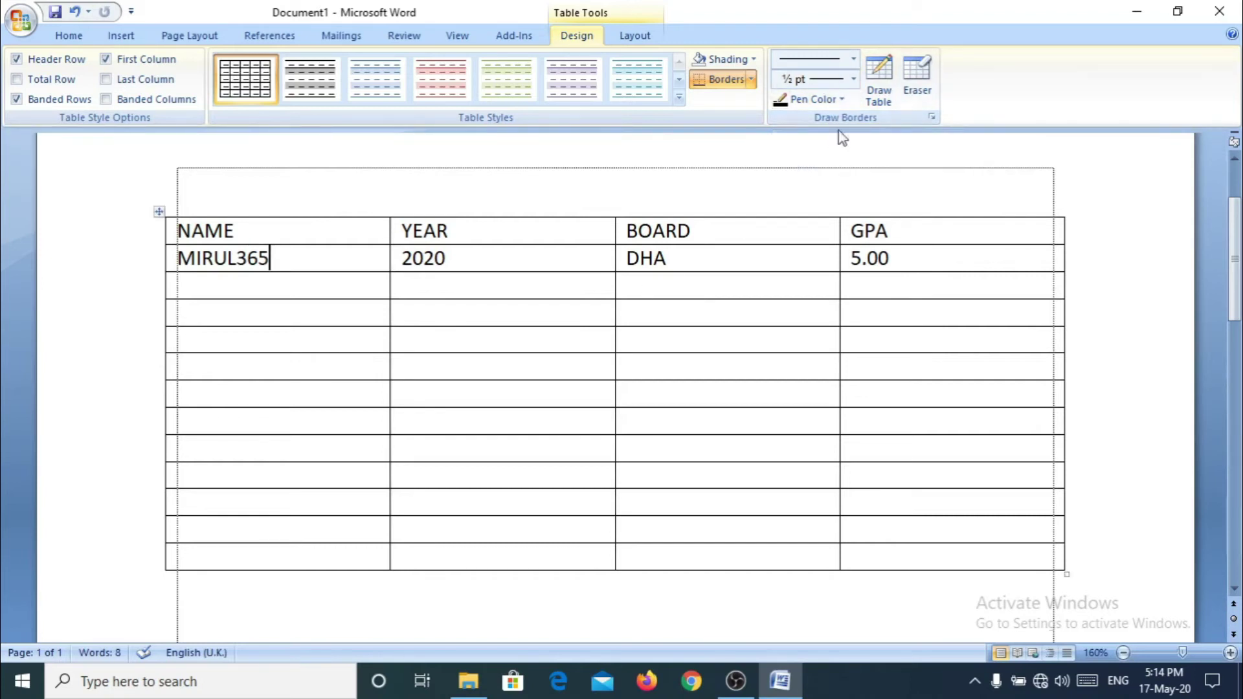
pyautogui.click(854, 79)
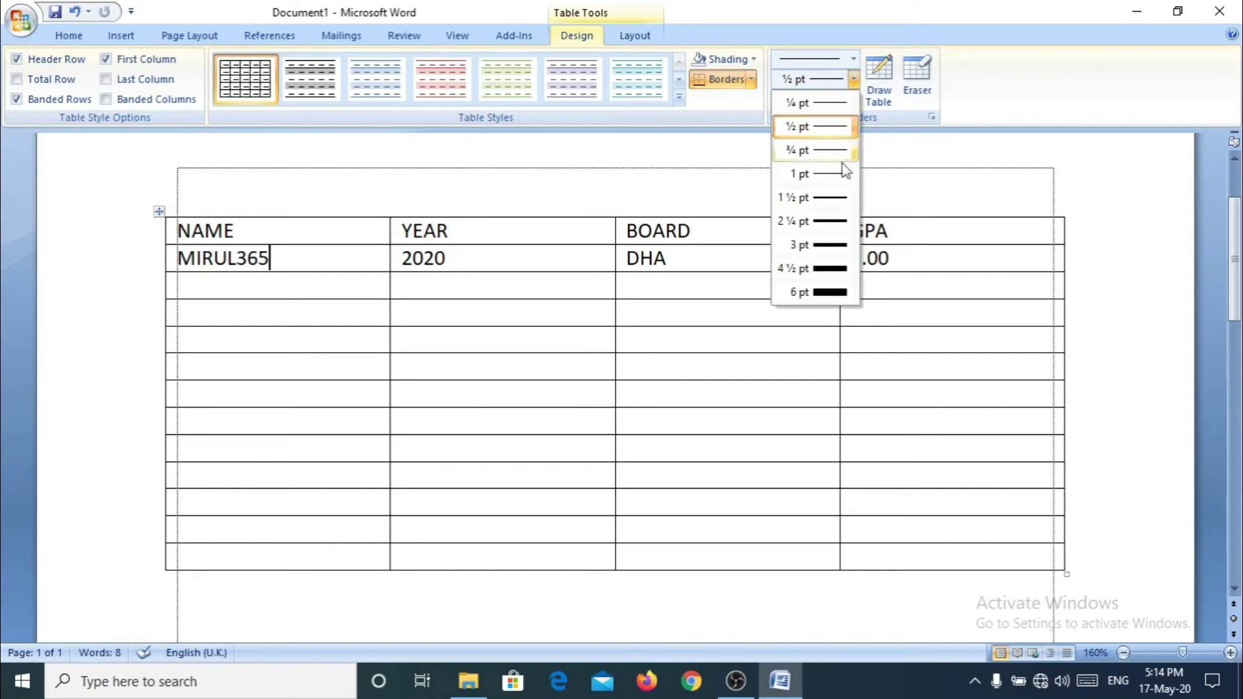
pyautogui.click(827, 224)
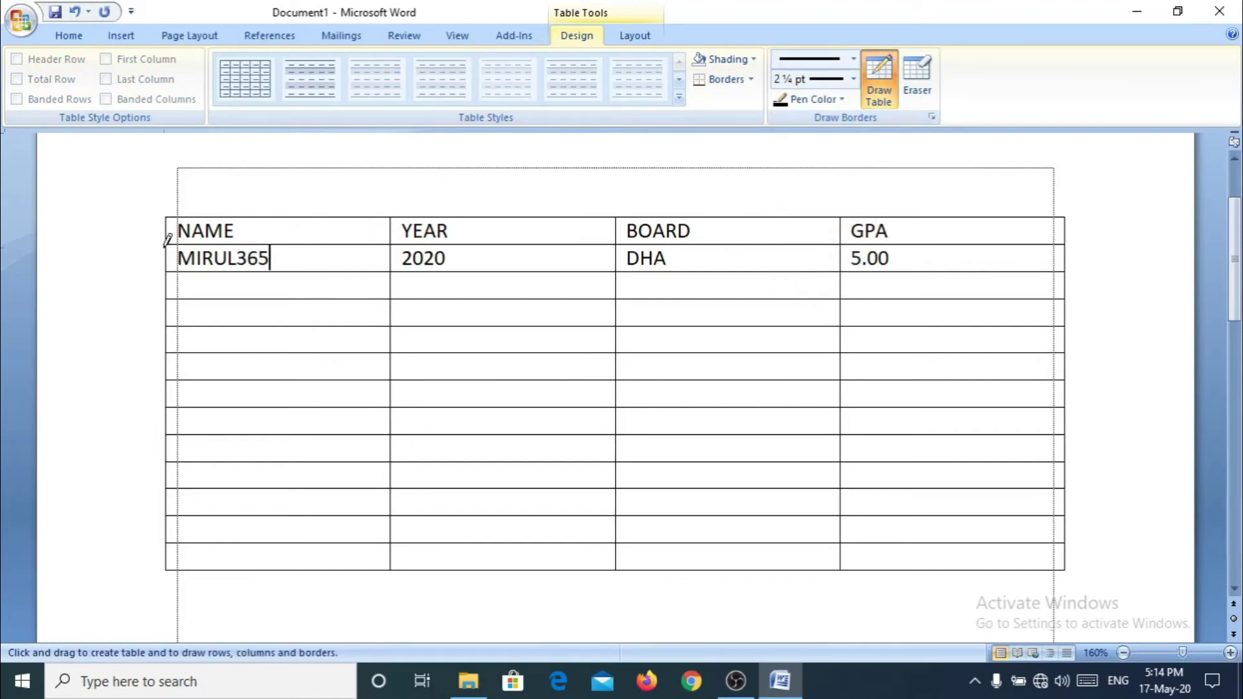
pyautogui.moveTo(272, 241); pyautogui.dragTo(975, 240)
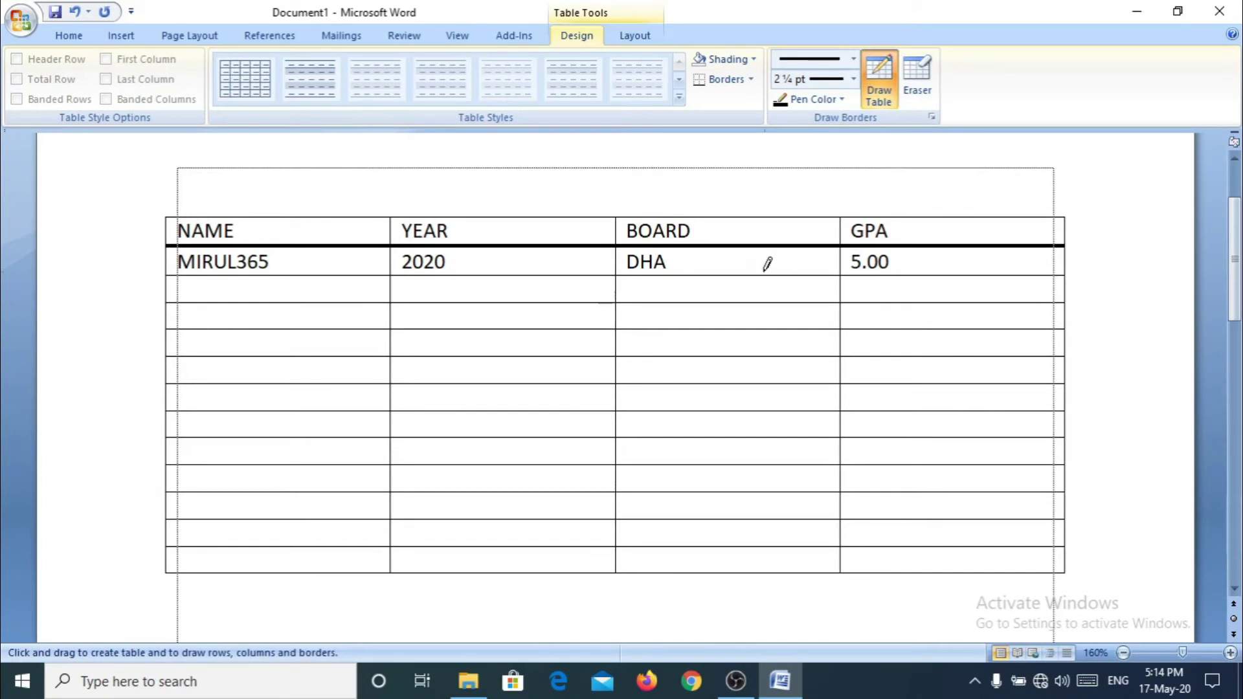
# Redraw the header underline as a thin ¼ pt border.
pyautogui.click(855, 79)
pyautogui.click(833, 104)
pyautogui.moveTo(176, 245); pyautogui.dragTo(1020, 222)
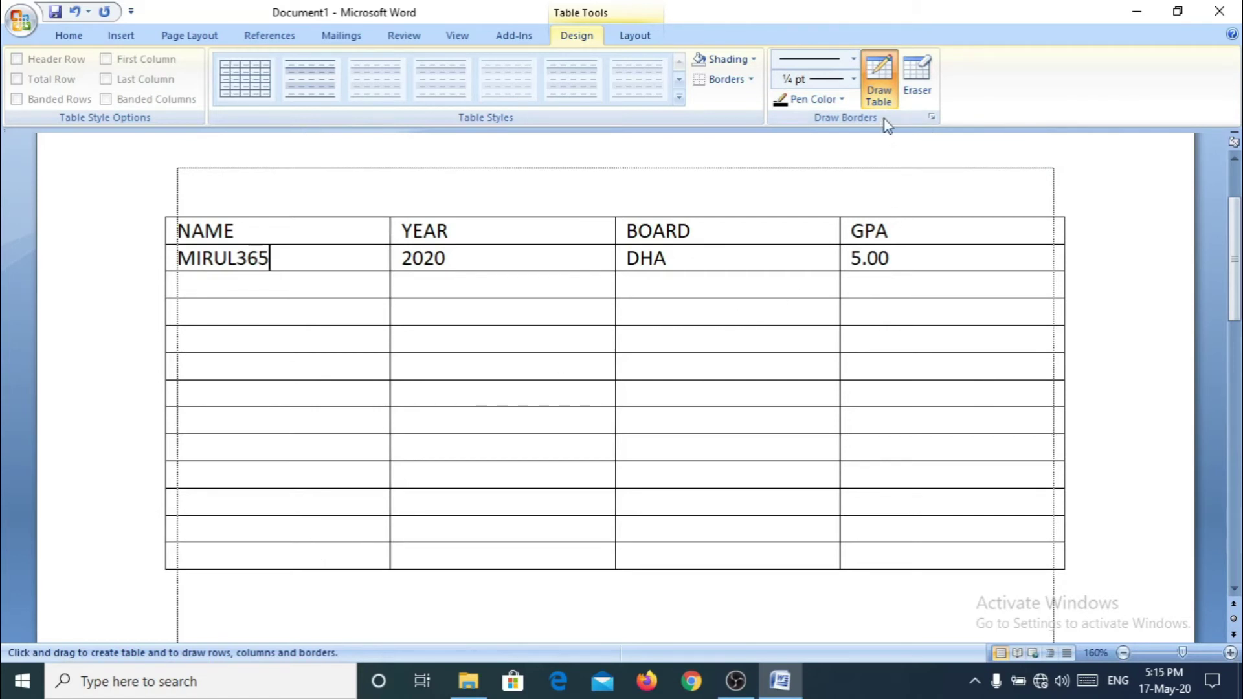
# Draw a vertical divider down the GPA column and erase it from the heading through row five.
pyautogui.moveTo(959, 219); pyautogui.dragTo(959, 567)
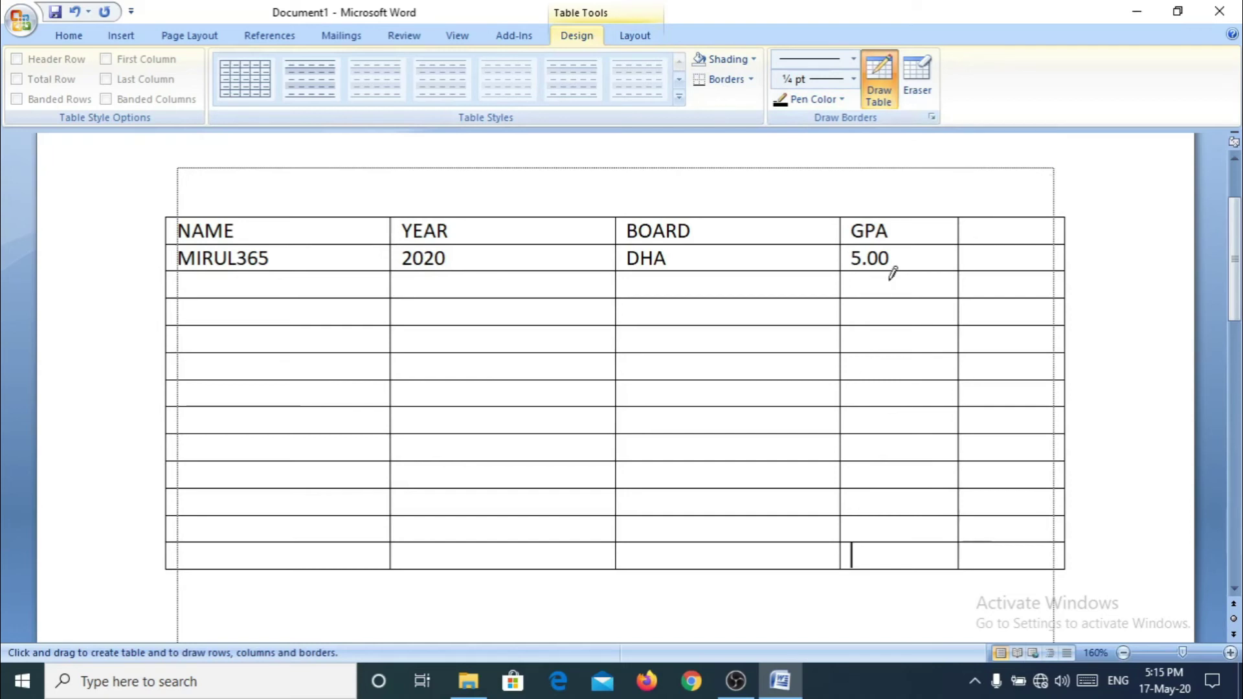
pyautogui.click(922, 94)
pyautogui.click(959, 231)
pyautogui.click(961, 259)
pyautogui.click(961, 285)
pyautogui.click(960, 312)
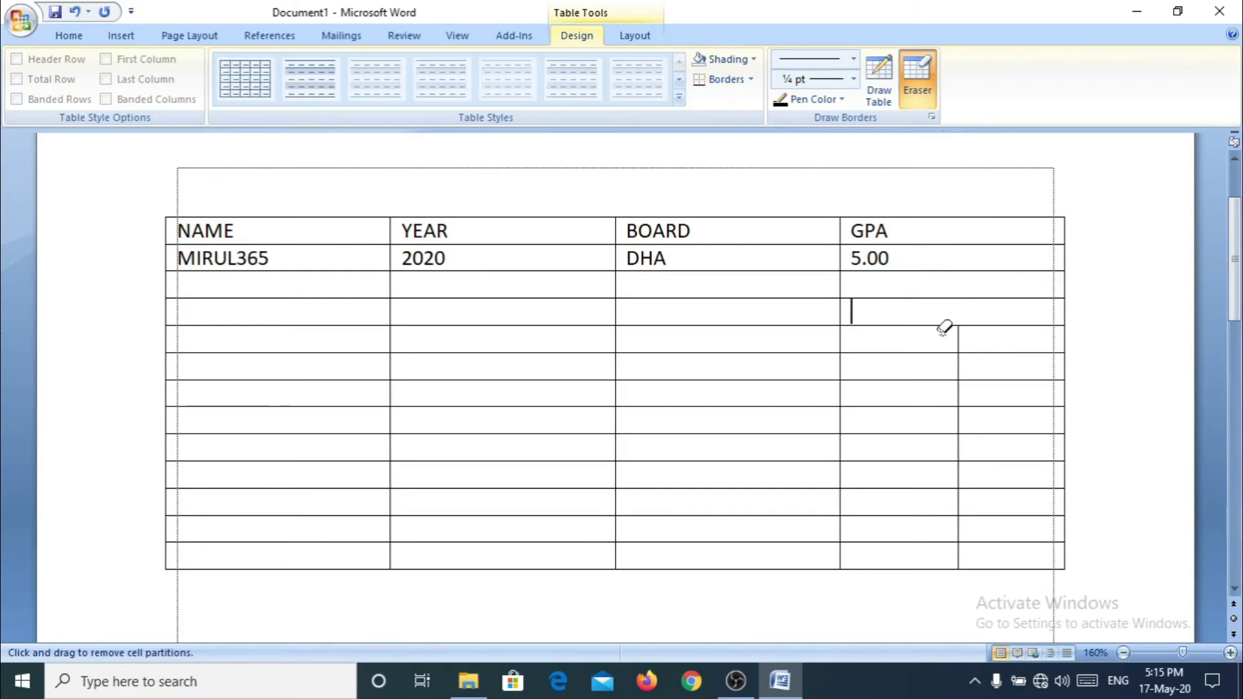
pyautogui.click(958, 339)
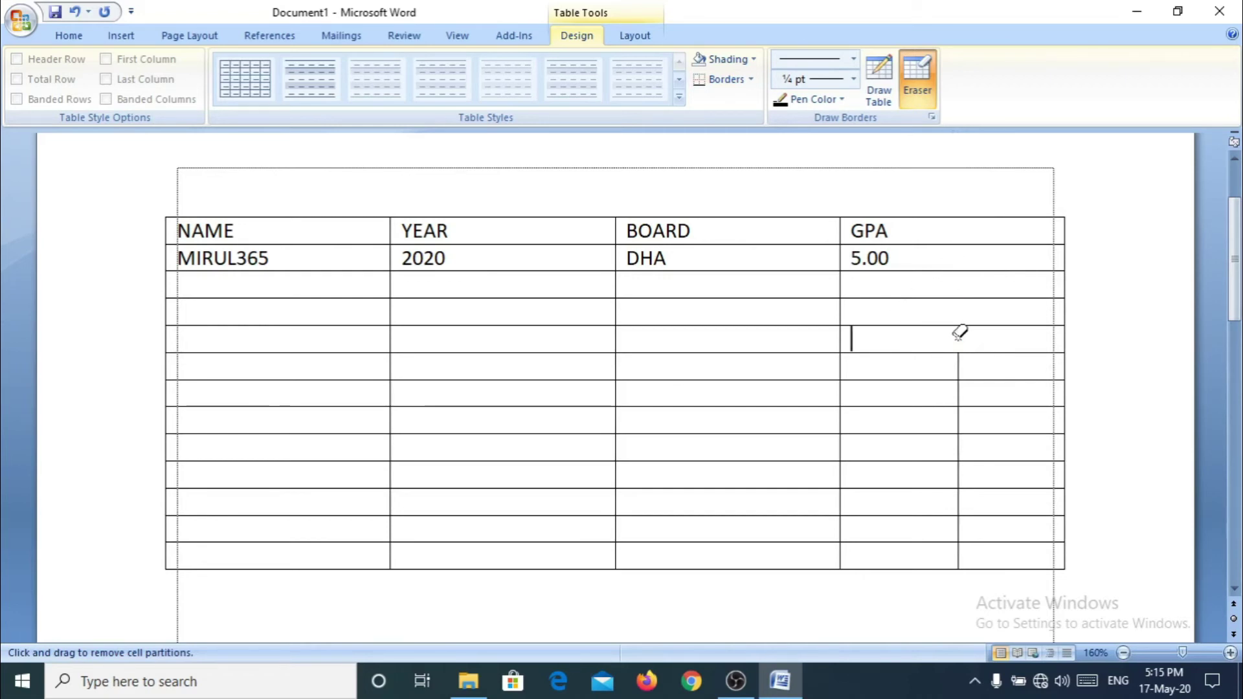
# Erase the rest of the divider above the last two rows and merge the row four–five GPA cells.
pyautogui.click(959, 394)
pyautogui.click(959, 421)
pyautogui.click(960, 448)
pyautogui.click(959, 476)
pyautogui.click(958, 499)
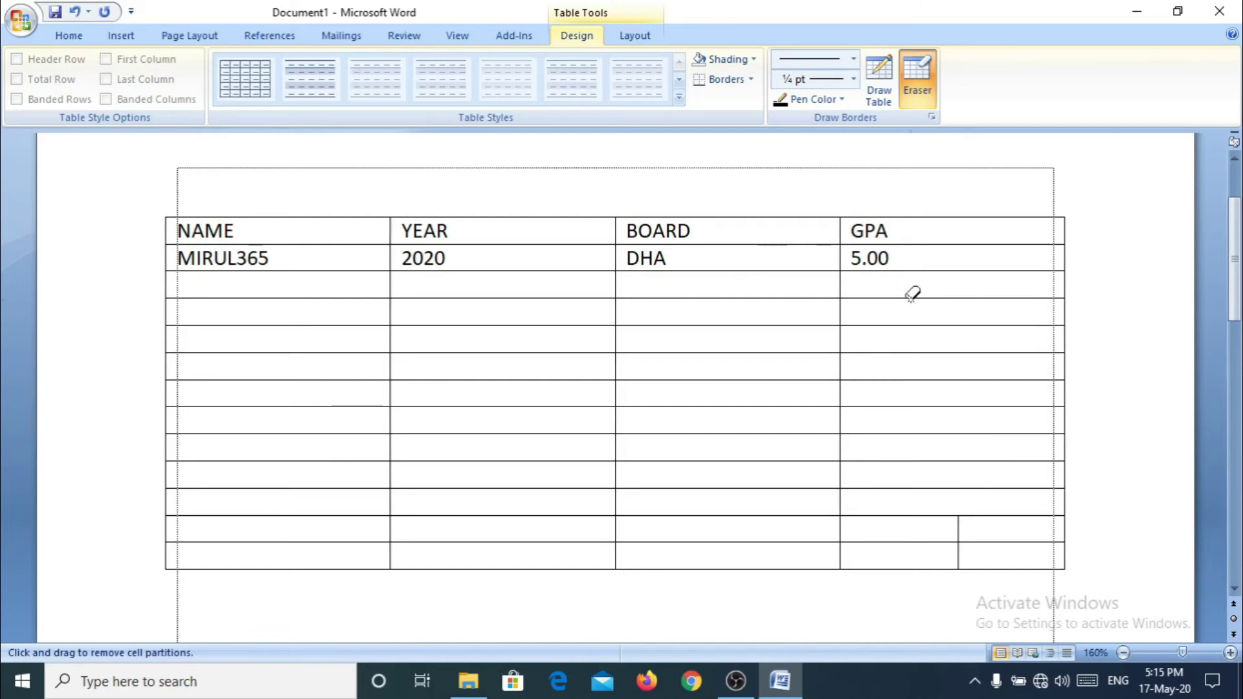
pyautogui.click(955, 323)
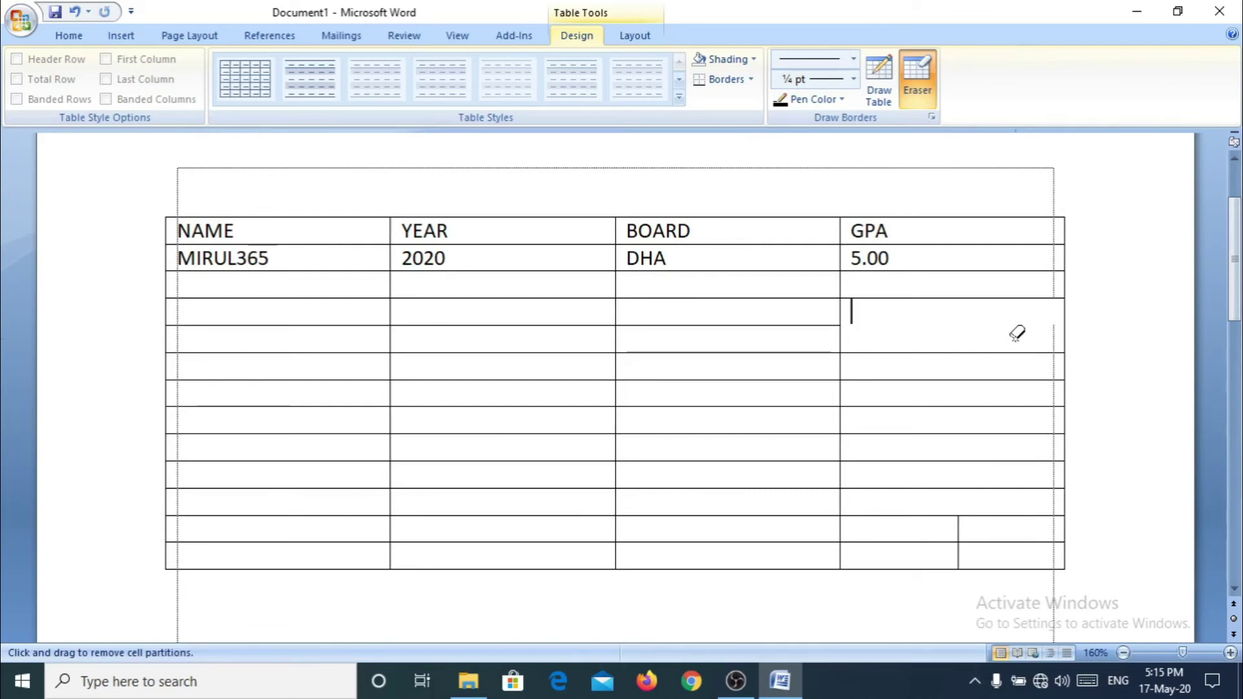
# Close the shading palette without applying a colour and turn off the Eraser.
pyautogui.click(754, 59)
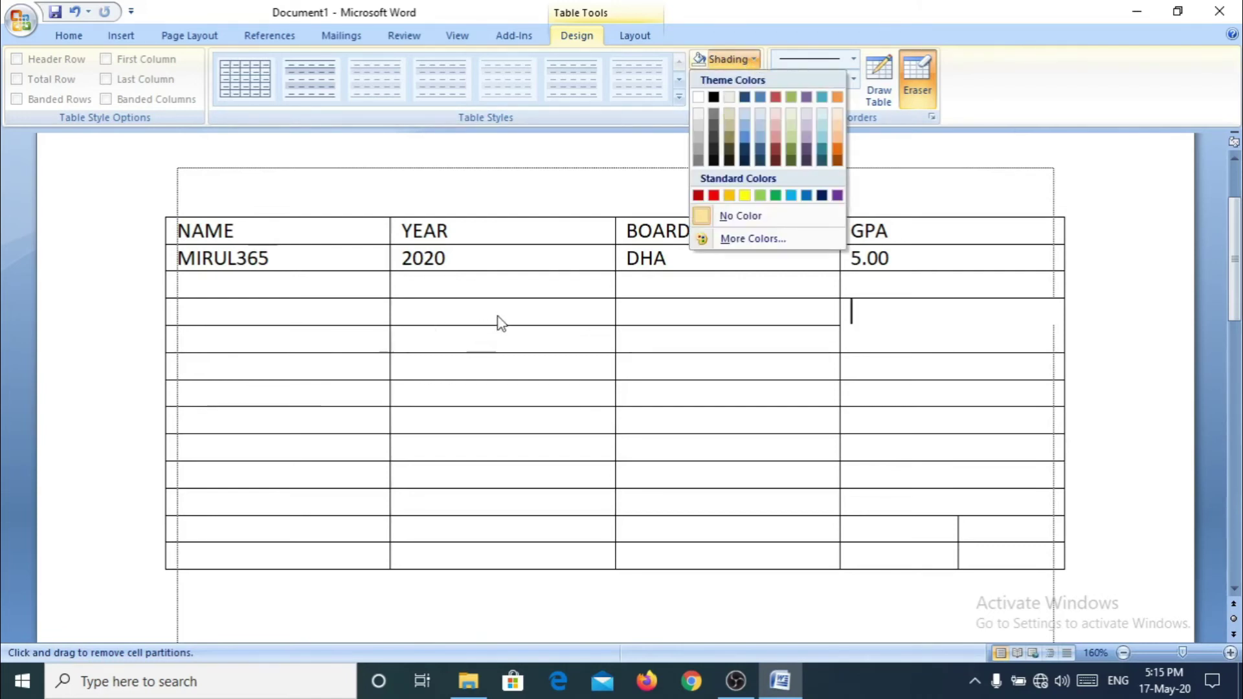
pyautogui.click(476, 324)
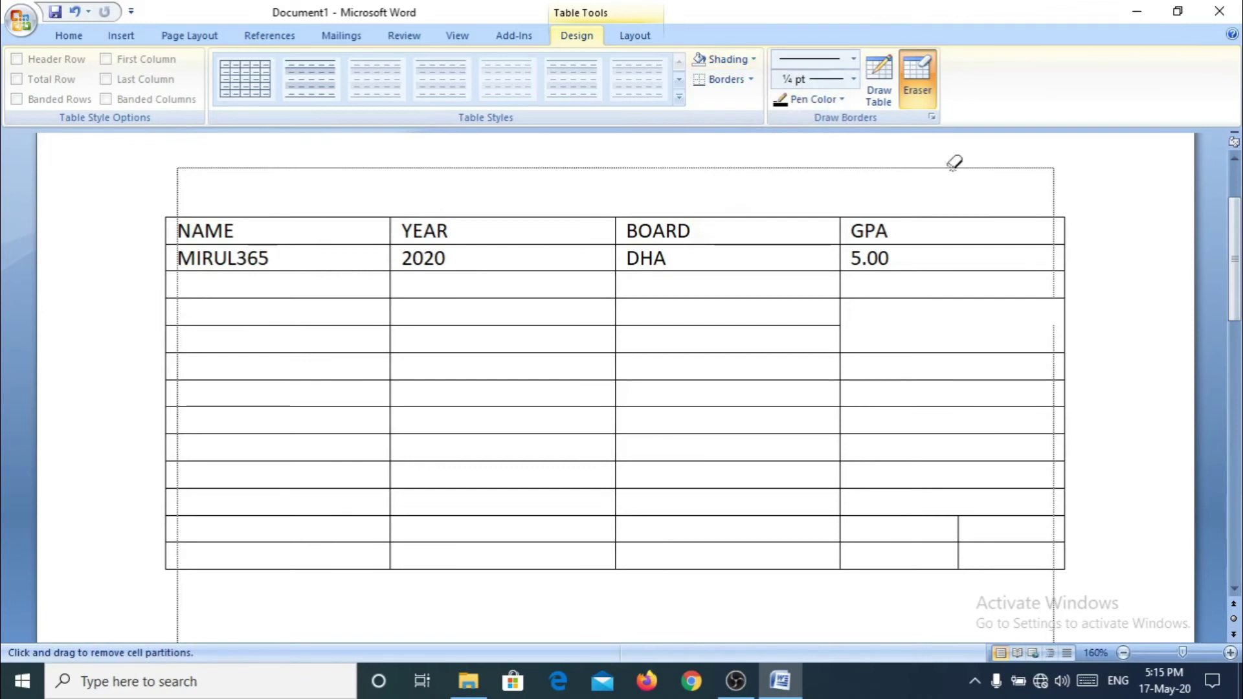
pyautogui.click(918, 76)
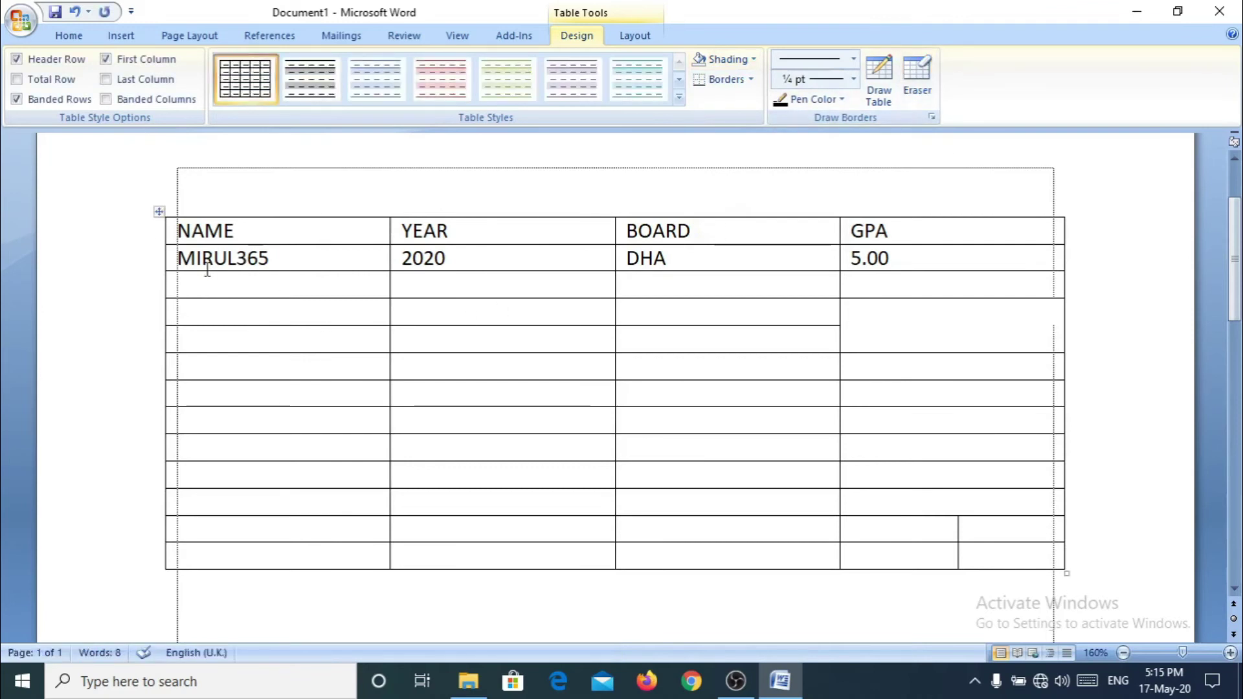
# Shade the header row light grey, then put the cursor in the 2020 cell.
pyautogui.click(138, 236)
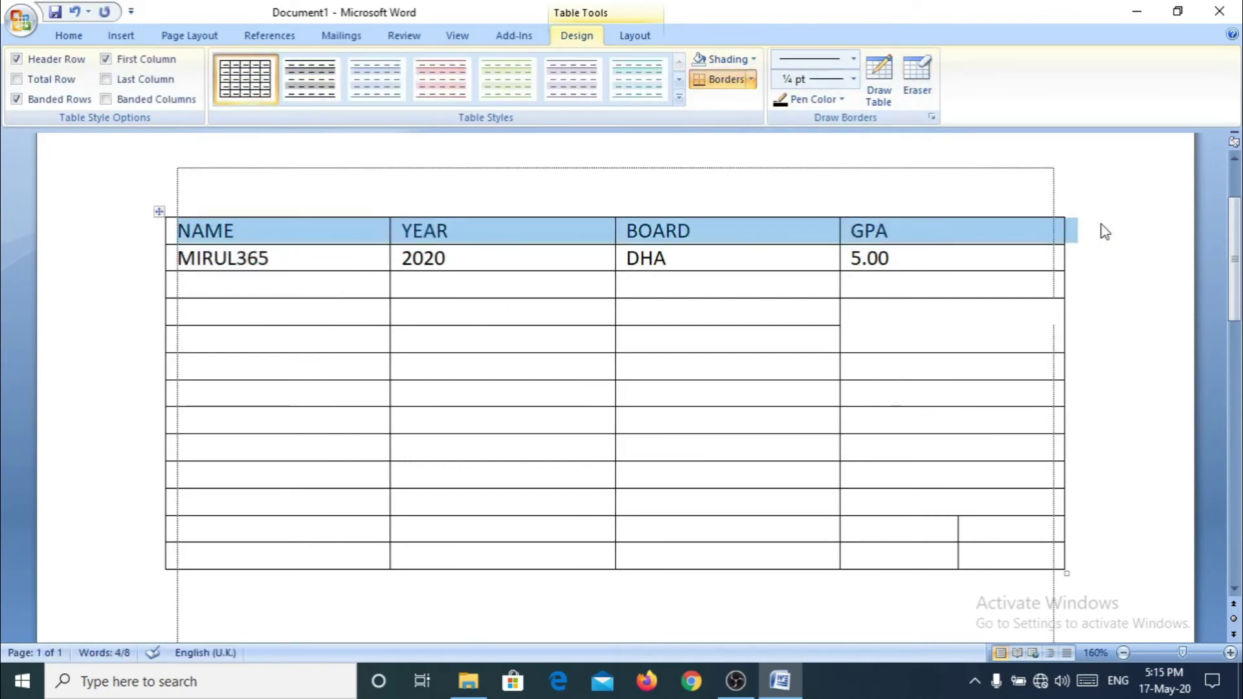
pyautogui.click(753, 59)
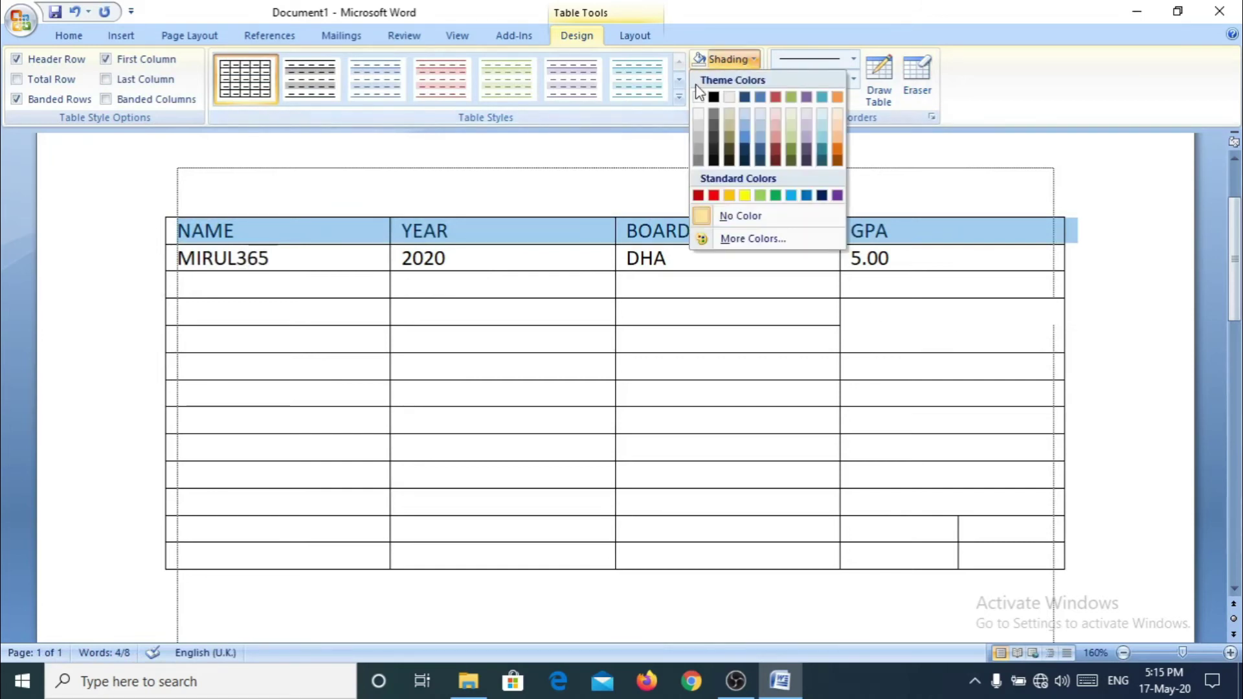
pyautogui.click(698, 134)
pyautogui.click(641, 185)
pyautogui.moveTo(277, 285)
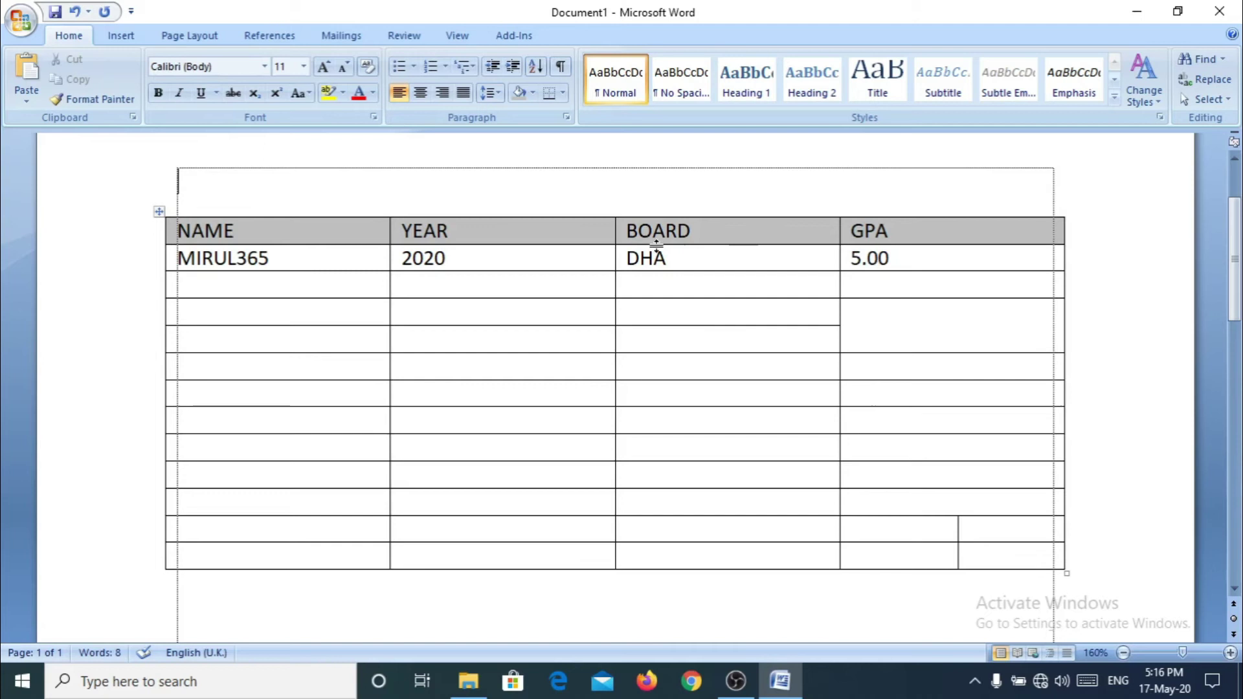
pyautogui.click(487, 257)
pyautogui.click(577, 36)
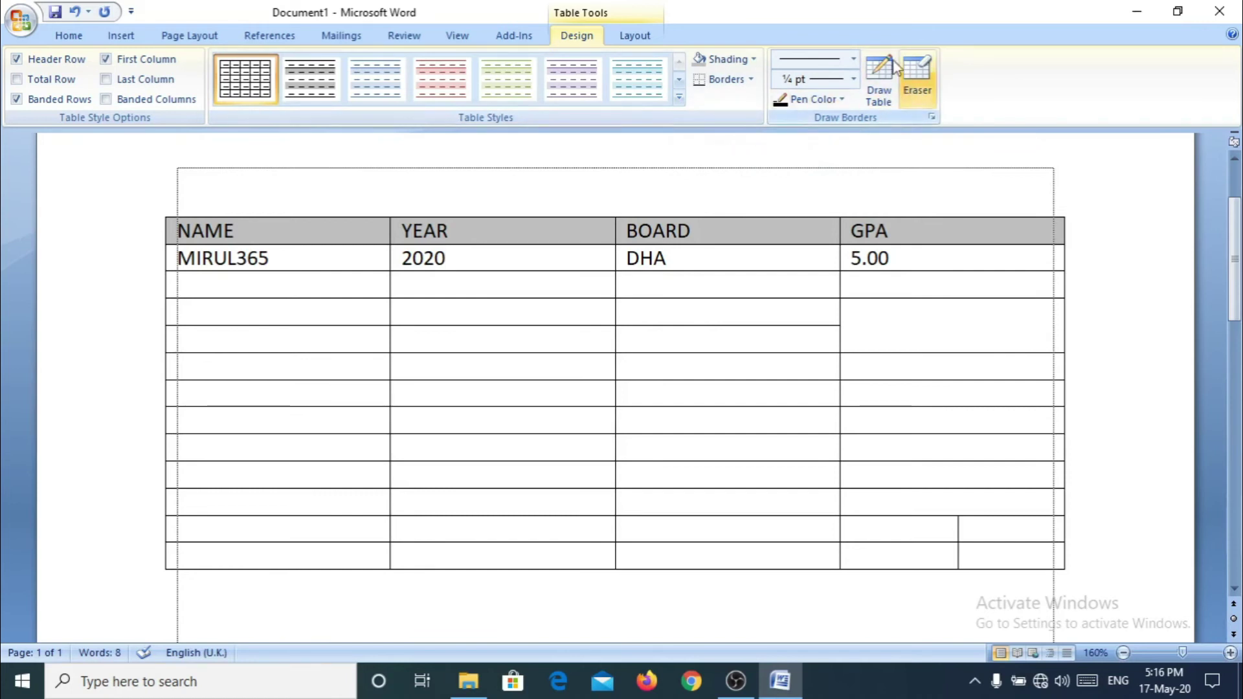
# Insert an empty row above the MIRUL365 row, then select the row where the table will split.
pyautogui.click(635, 35)
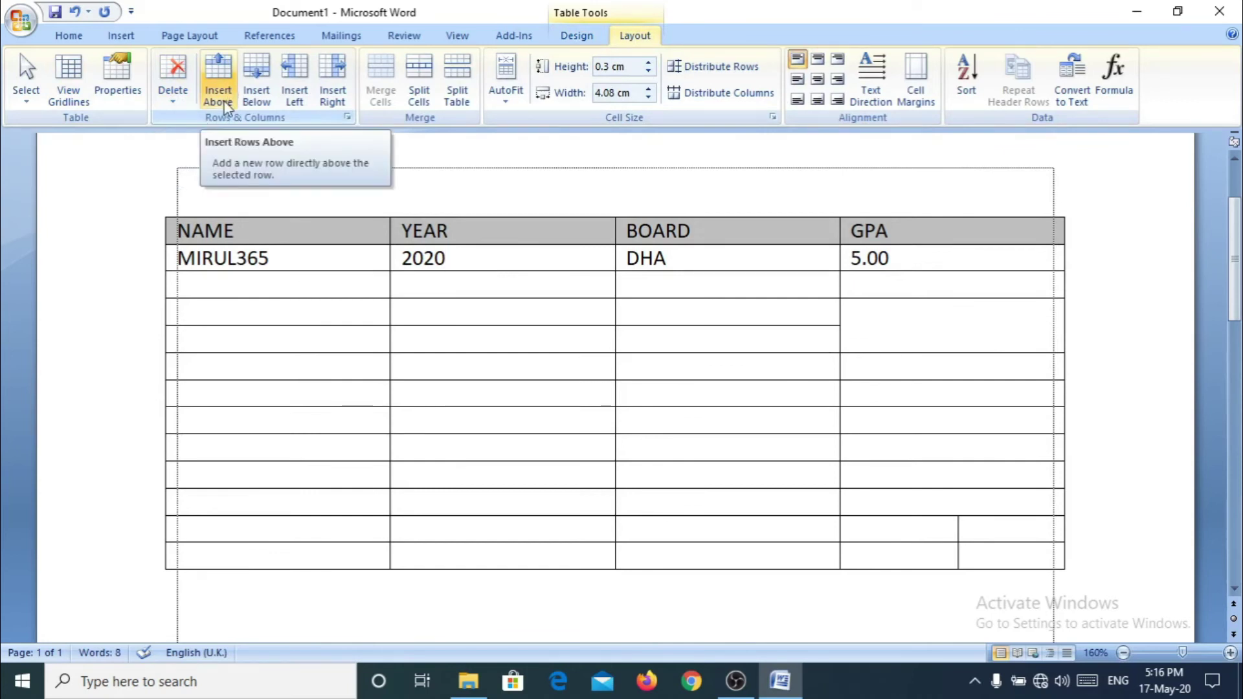
pyautogui.click(157, 340)
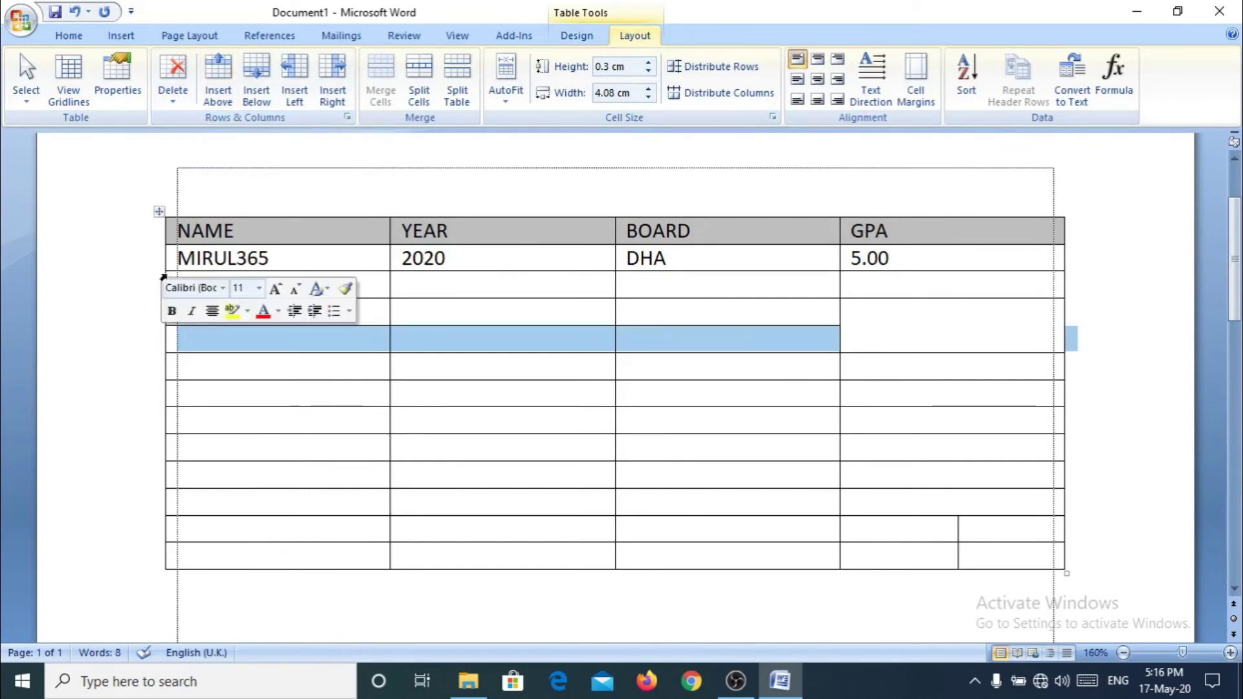
pyautogui.click(155, 266)
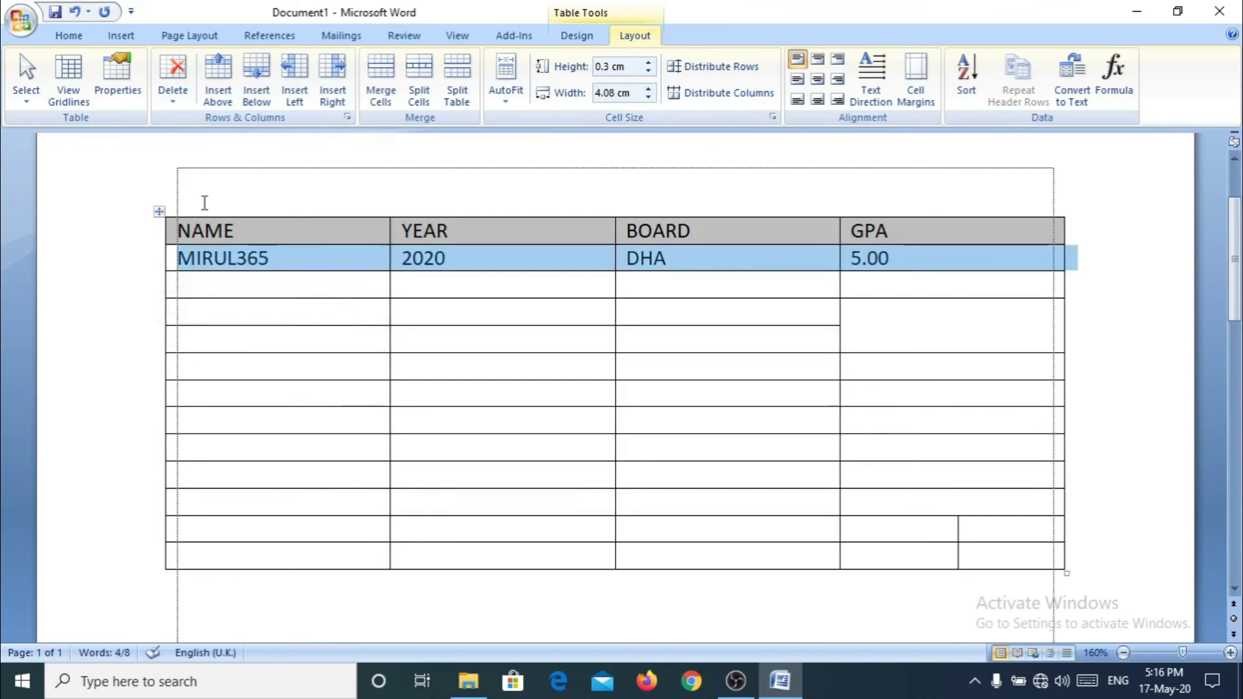
pyautogui.click(217, 78)
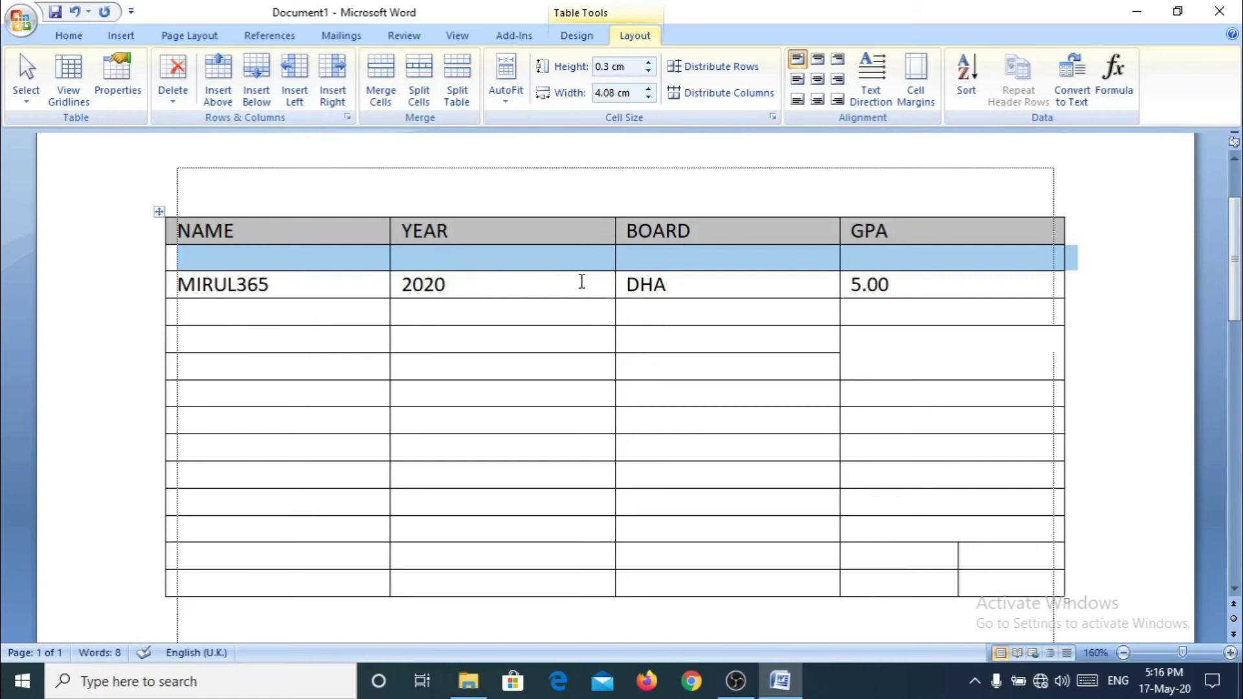
pyautogui.click(536, 267)
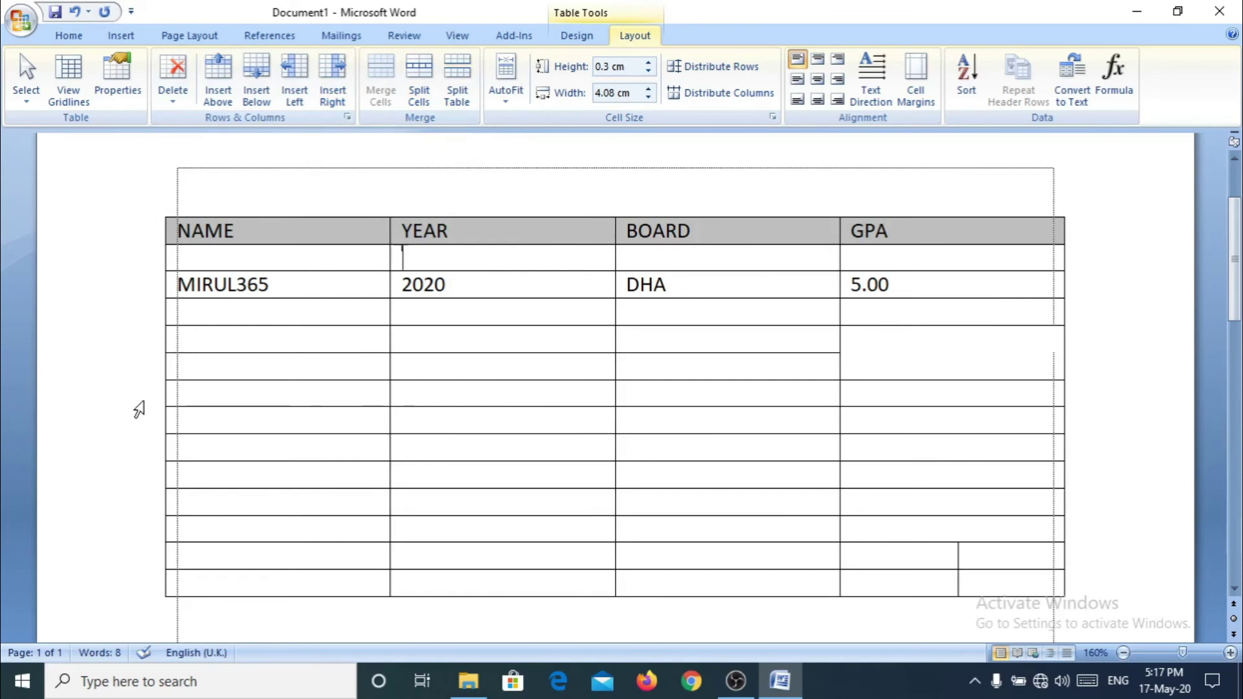
pyautogui.click(142, 401)
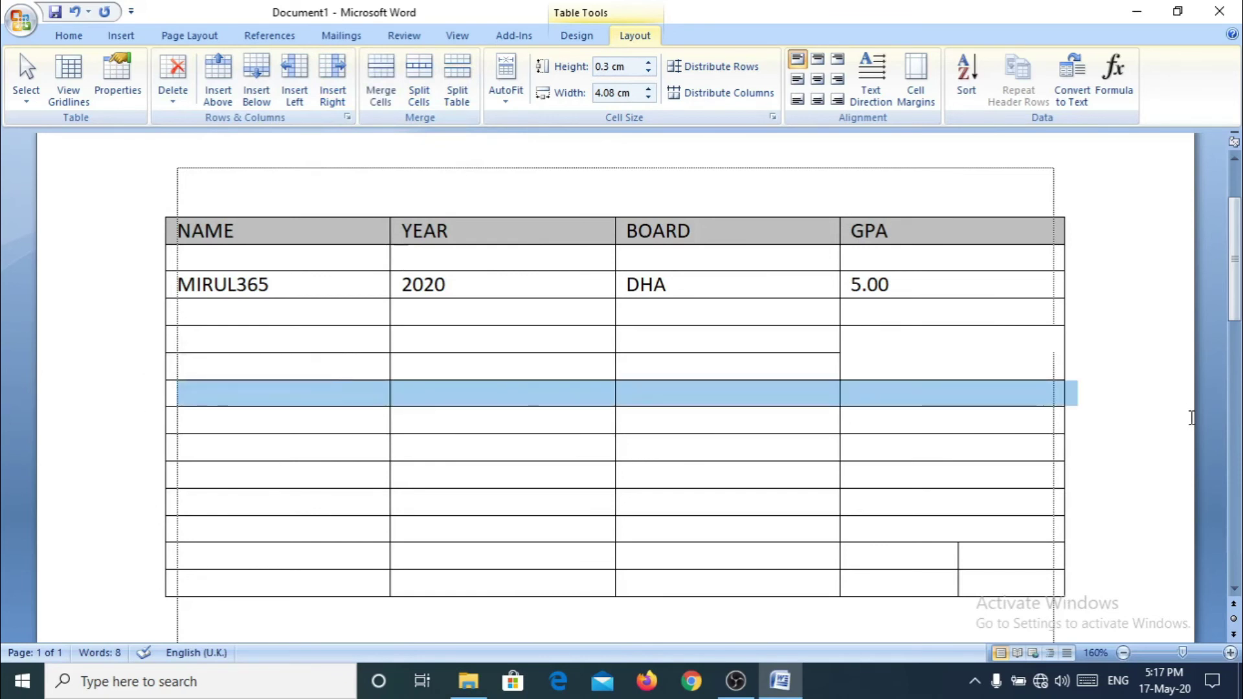
# Split the table at the selected row, leaving a separate empty table below the MIRUL365 table.
pyautogui.click(458, 104)
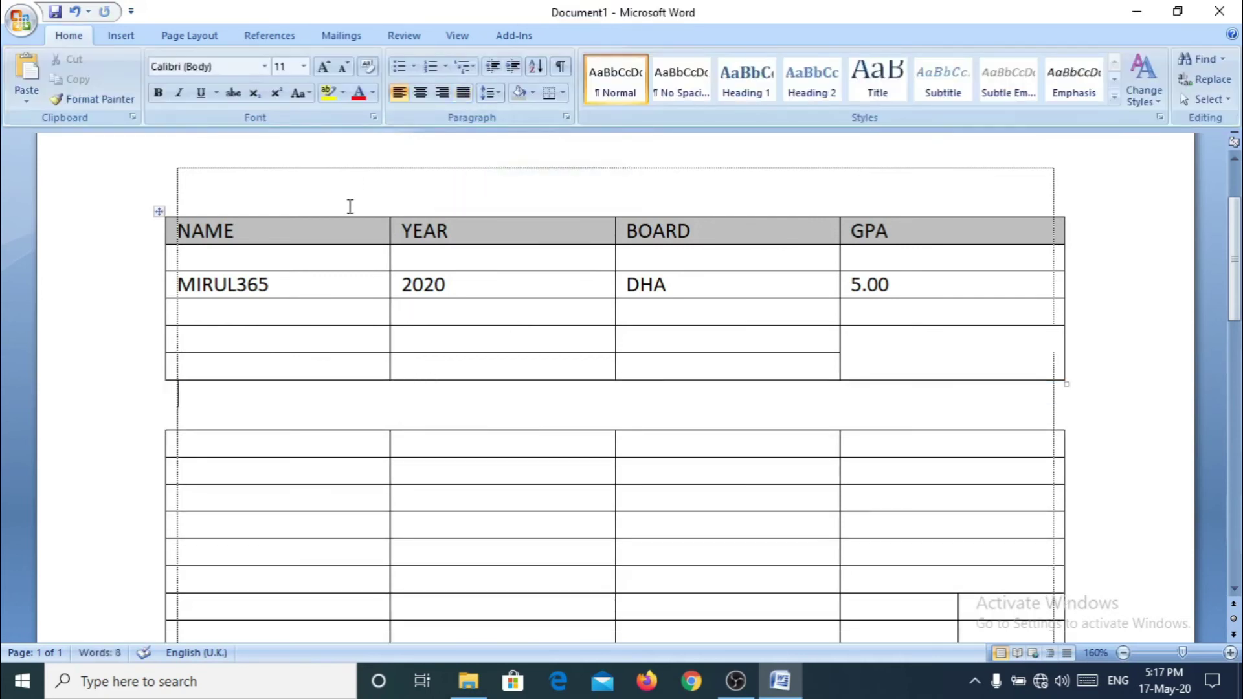
pyautogui.click(518, 441)
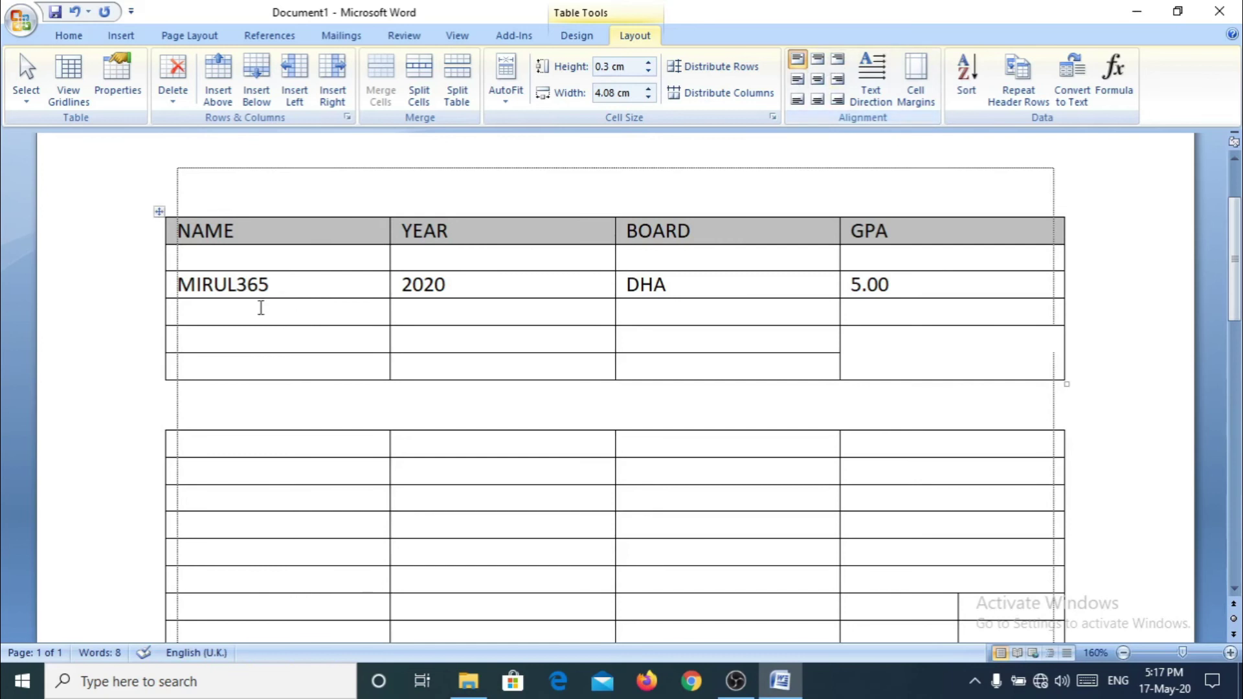
pyautogui.click(154, 286)
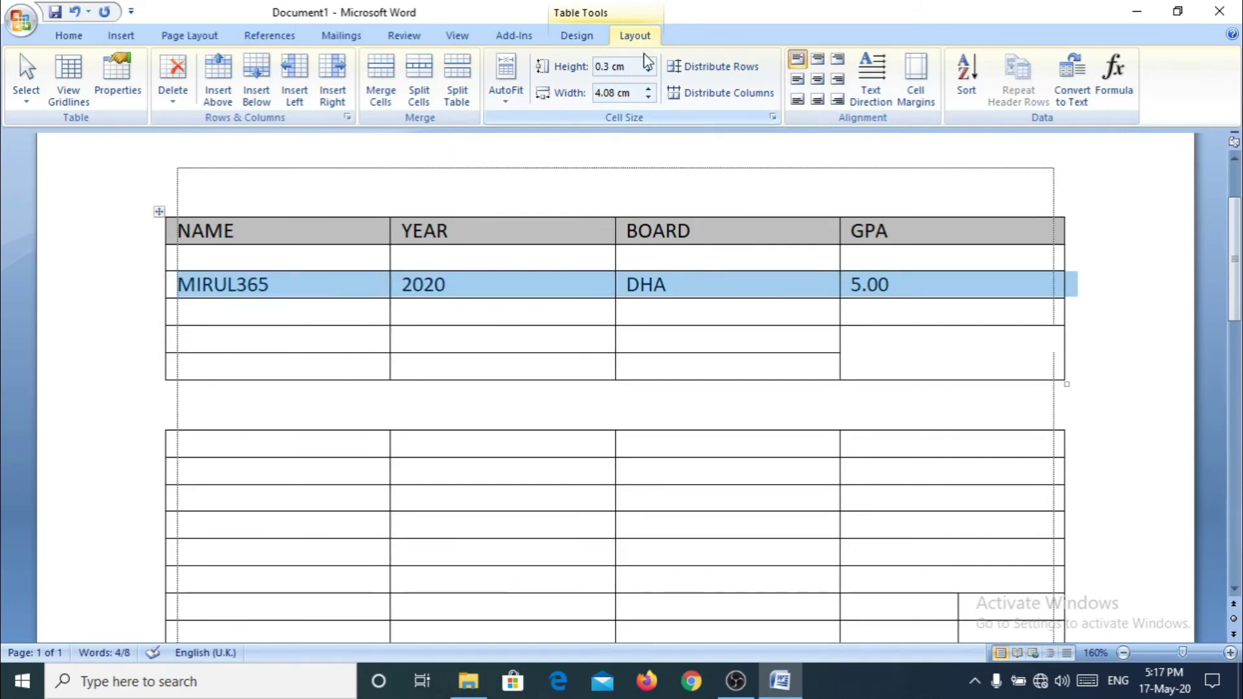
pyautogui.click(255, 184)
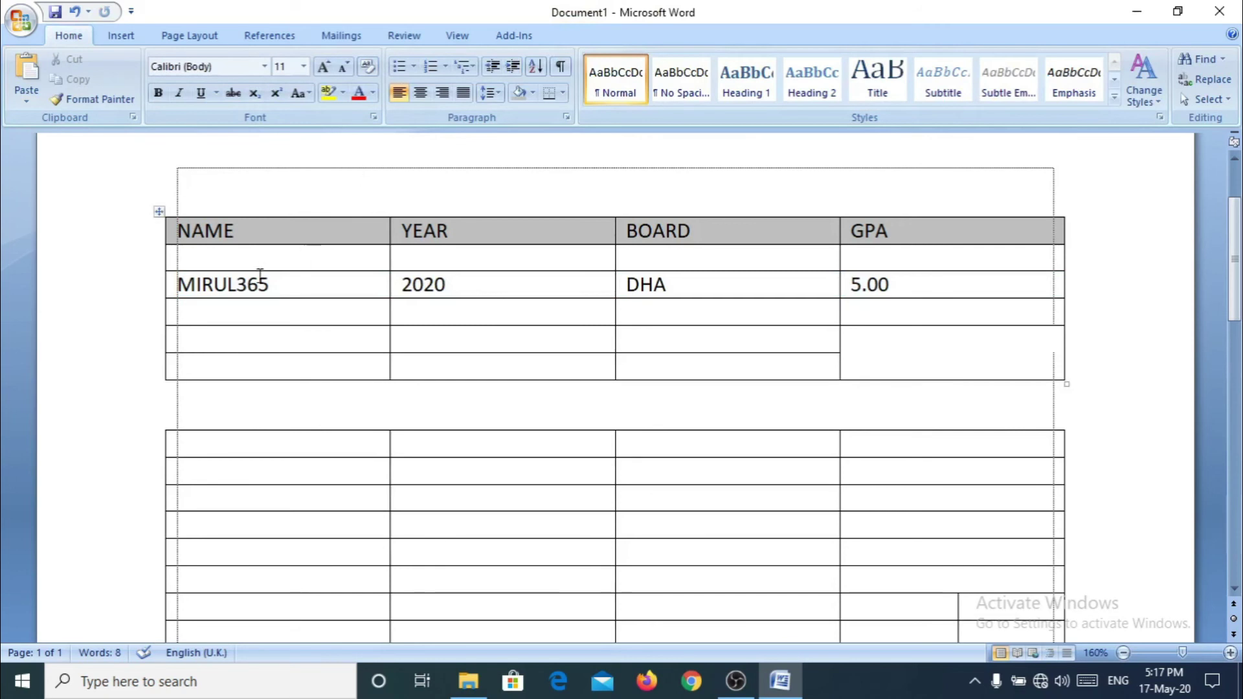
pyautogui.click(307, 287)
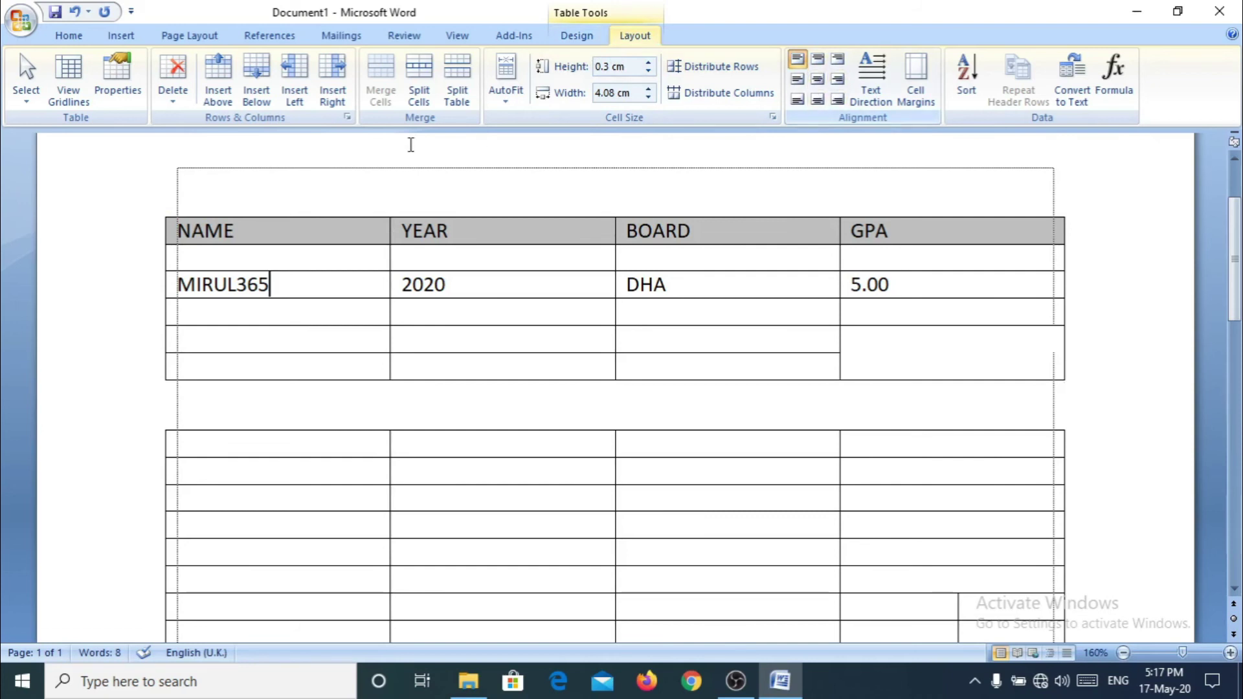
# Select the MIRUL365 cell and apply Align Center to it.
pyautogui.click(152, 298)
pyautogui.click(248, 291)
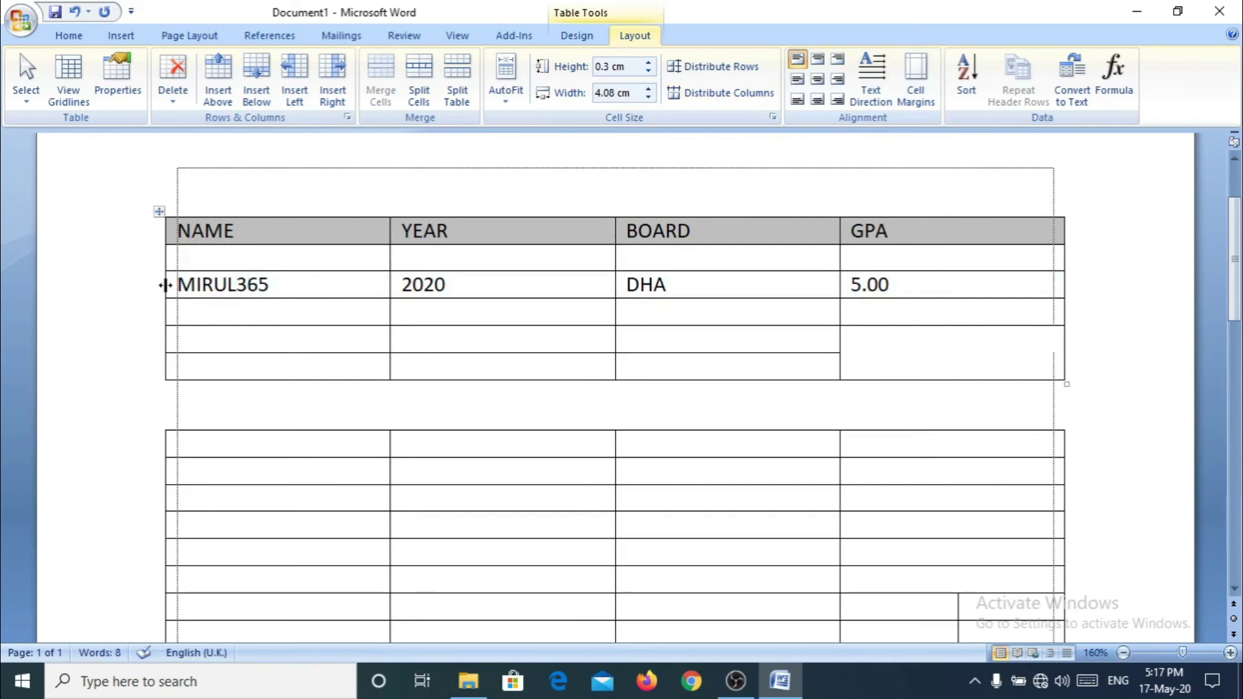
pyautogui.click(165, 288)
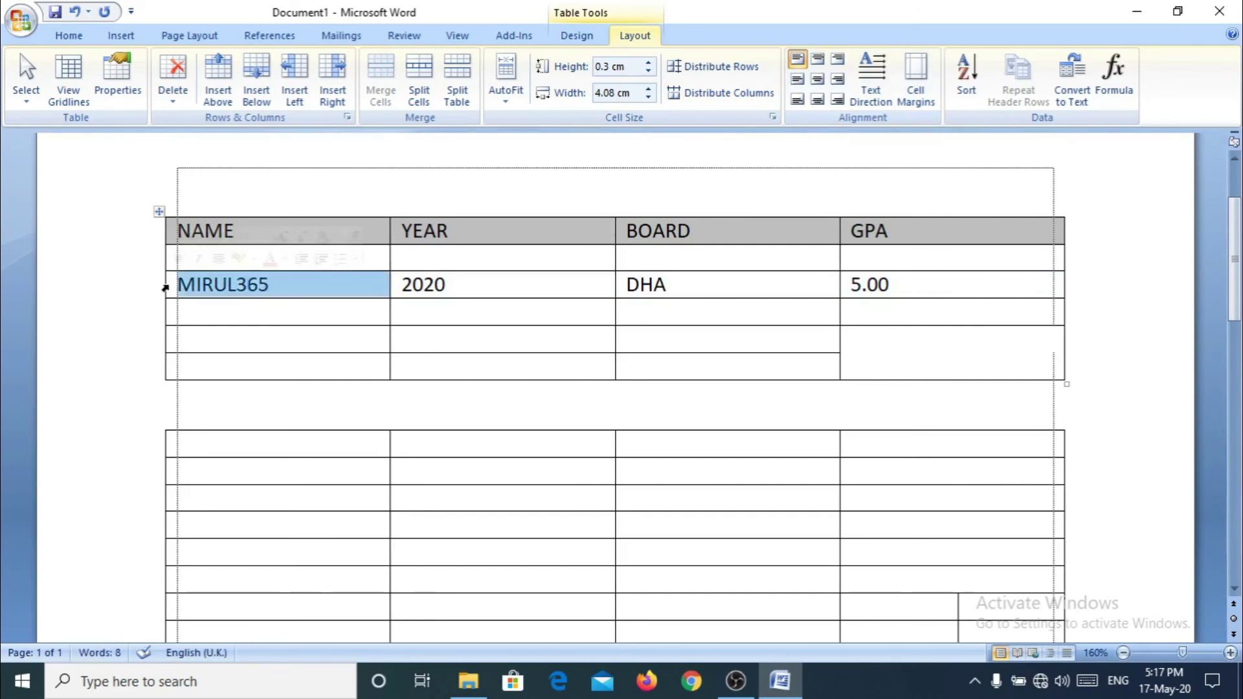
pyautogui.click(817, 79)
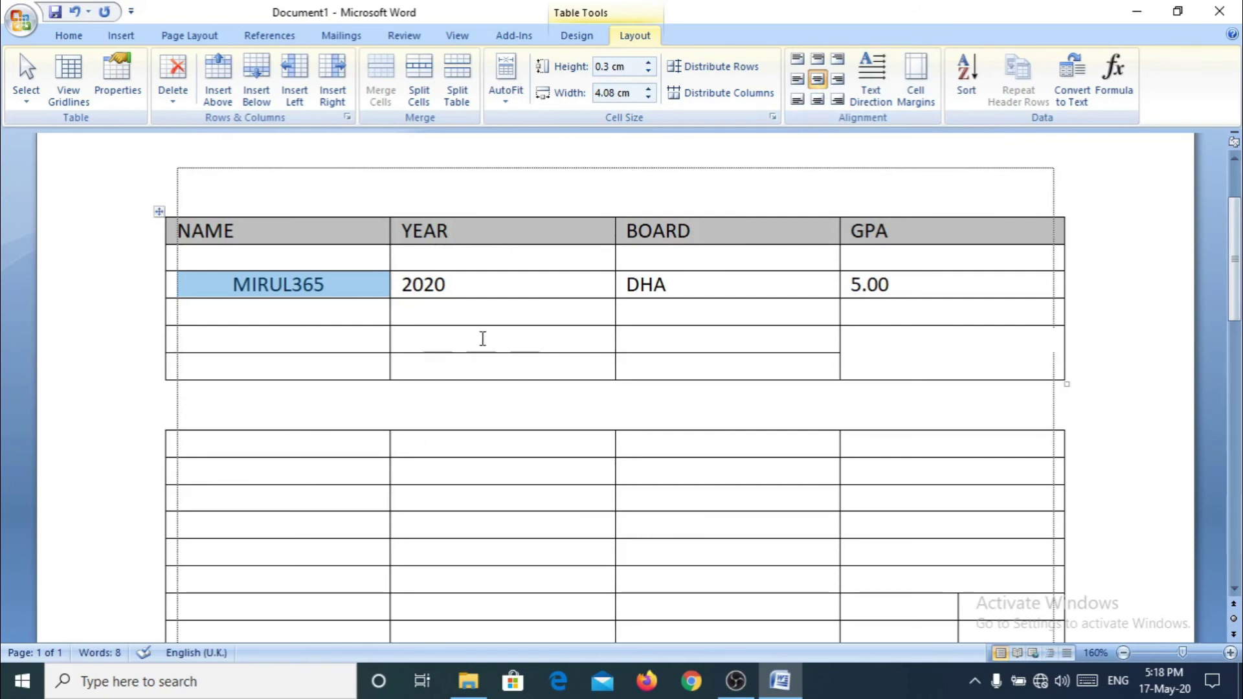
pyautogui.click(482, 305)
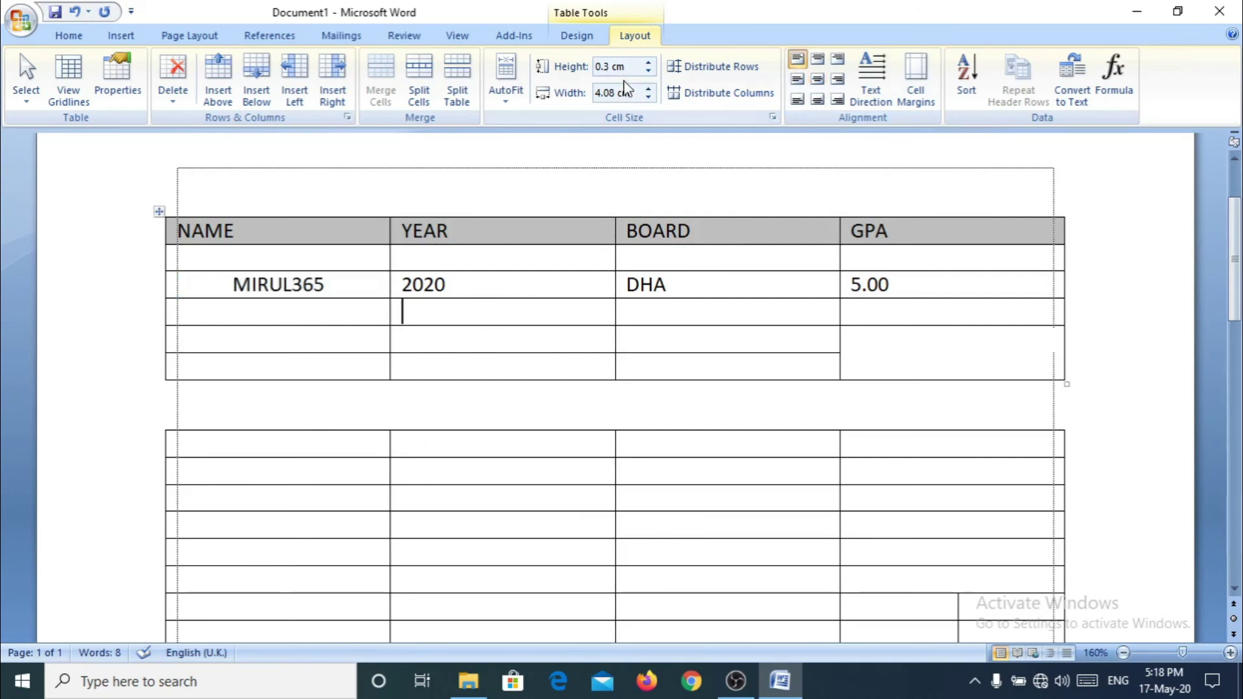
# Erase the three YEAR-column borders below 2020 to form one tall merged cell, then select it.
pyautogui.click(583, 37)
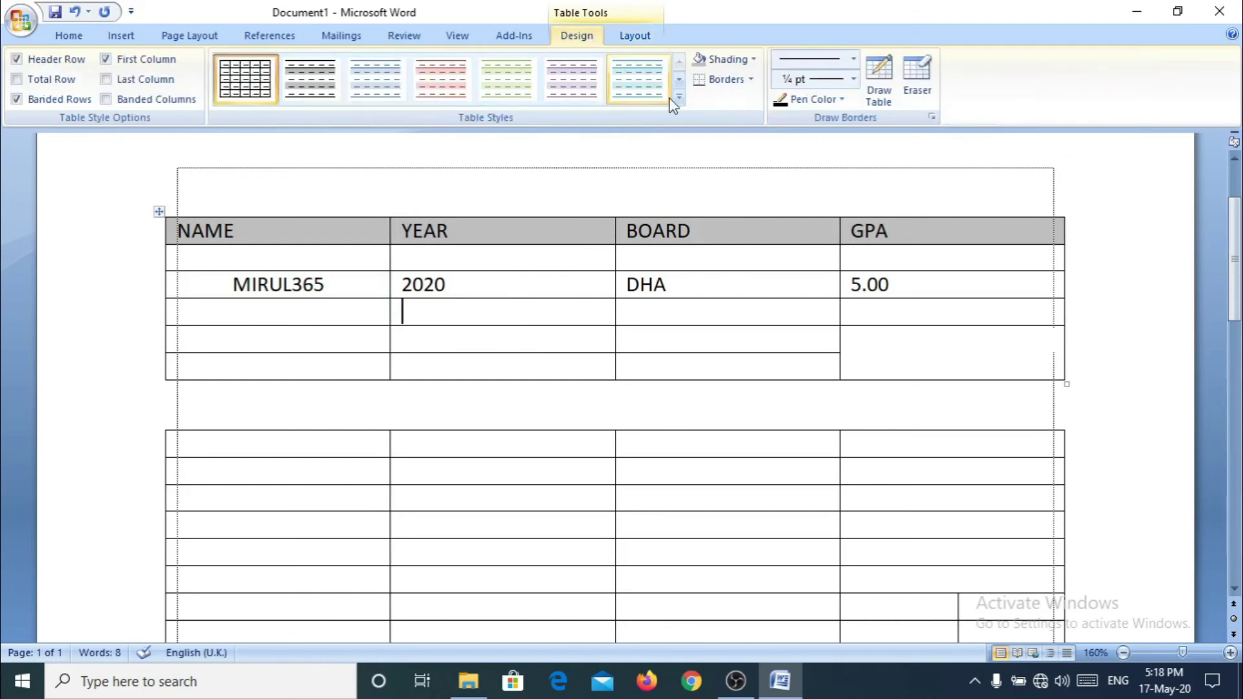
pyautogui.click(917, 81)
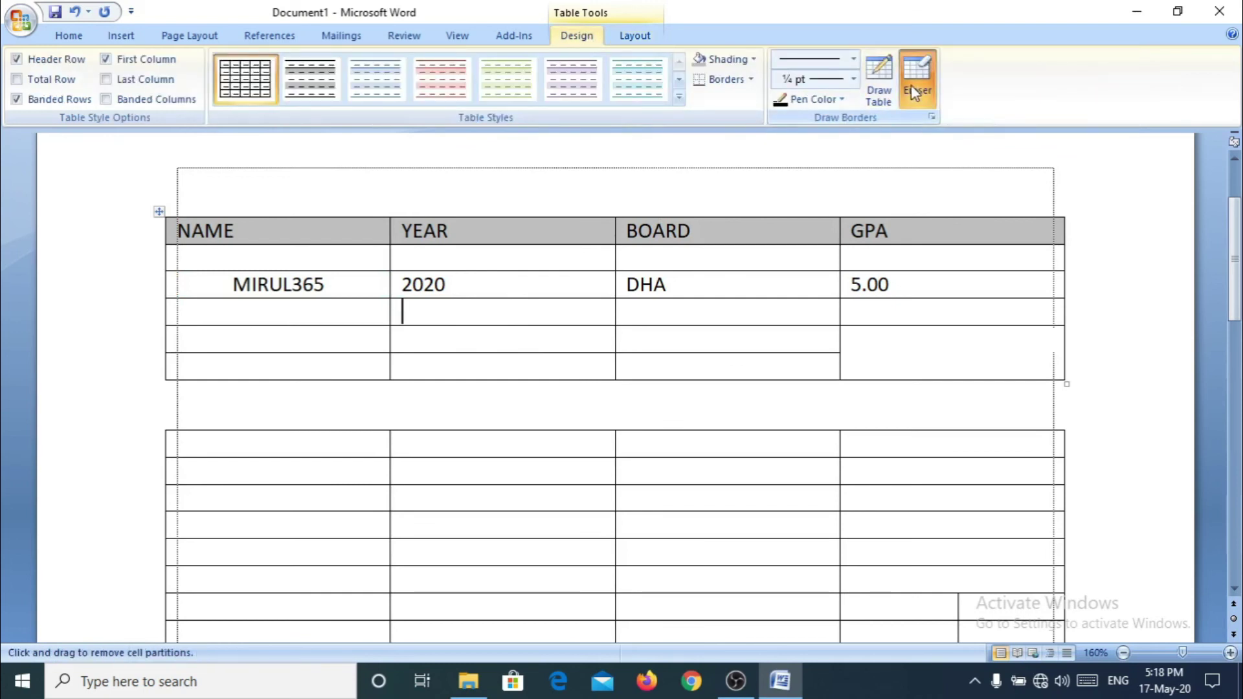
pyautogui.click(466, 298)
pyautogui.click(466, 324)
pyautogui.click(472, 352)
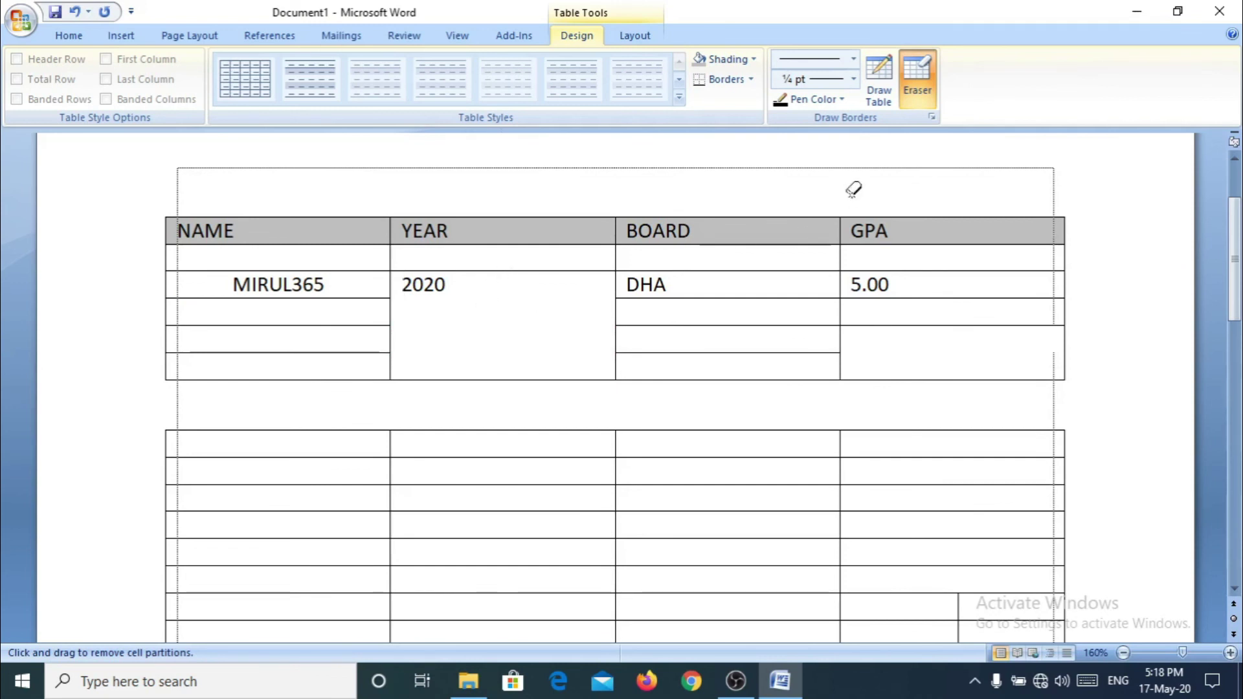
pyautogui.click(916, 92)
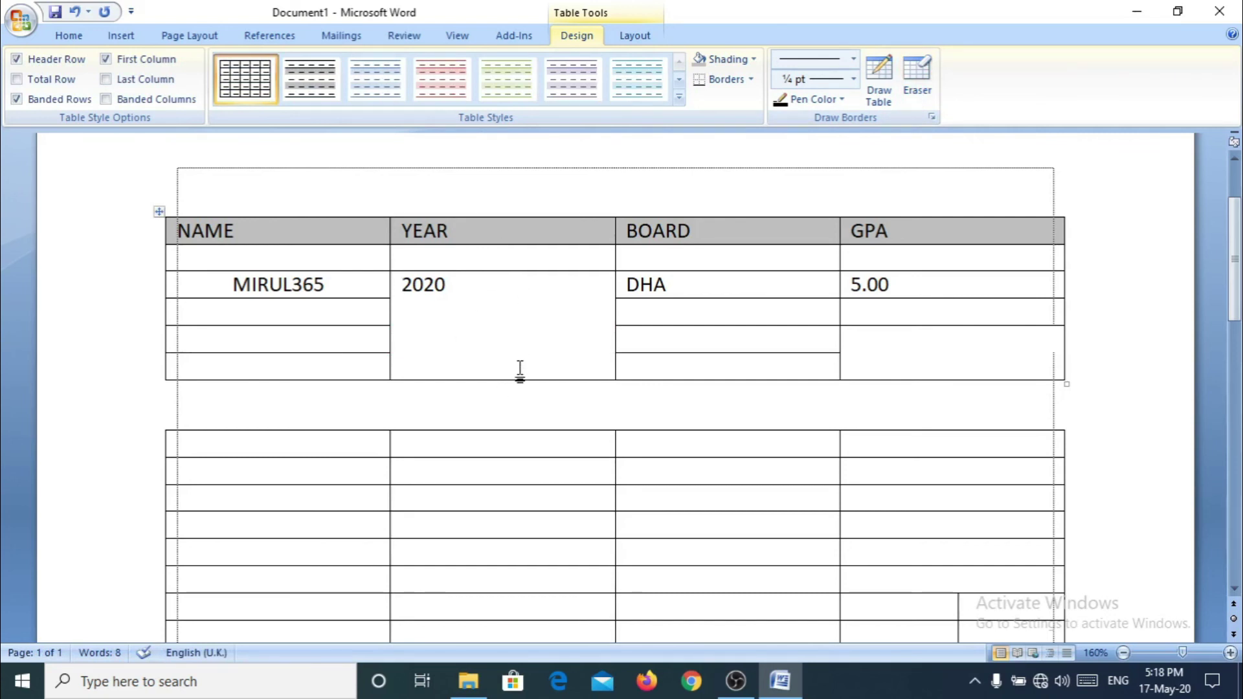
pyautogui.click(388, 293)
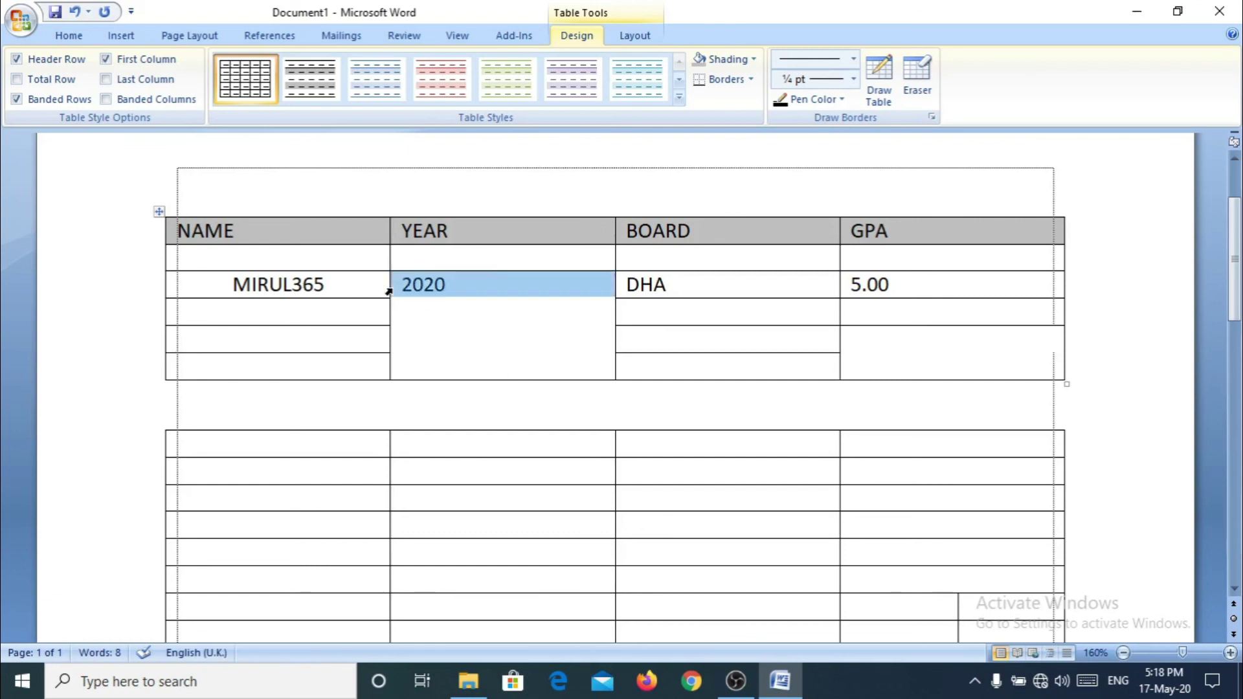
# Rotate 2020 to read top to bottom and center it in the merged YEAR cell.
pyautogui.click(639, 38)
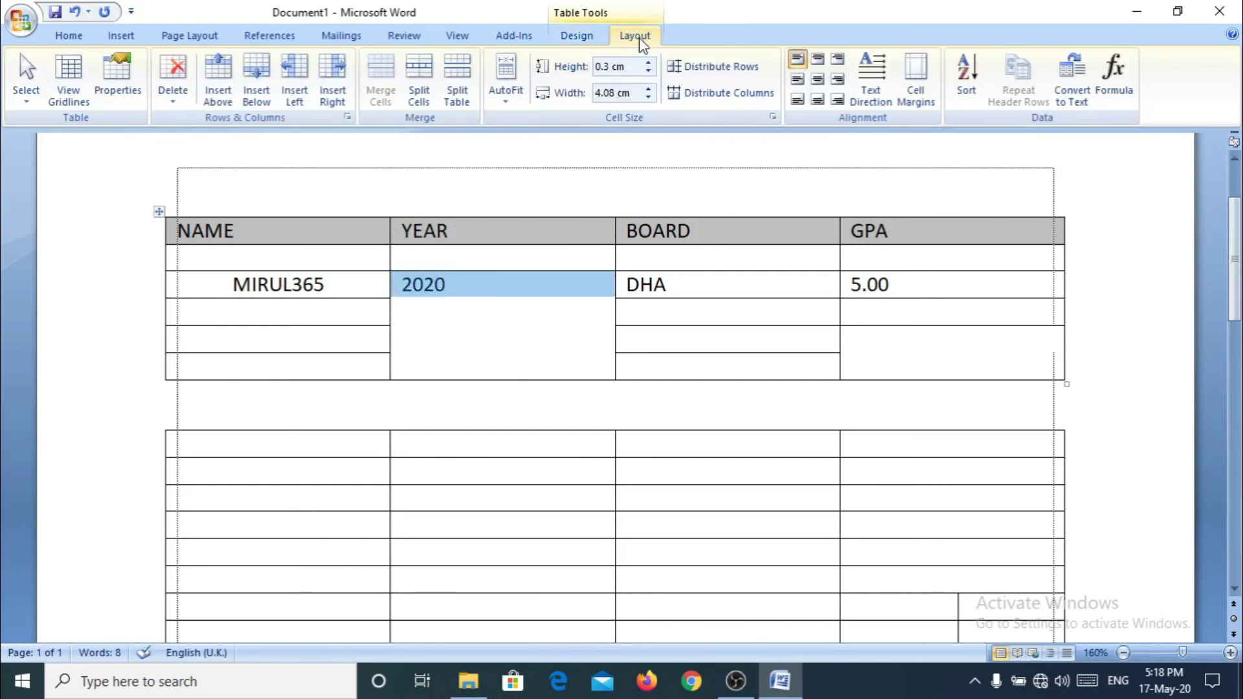
pyautogui.click(885, 97)
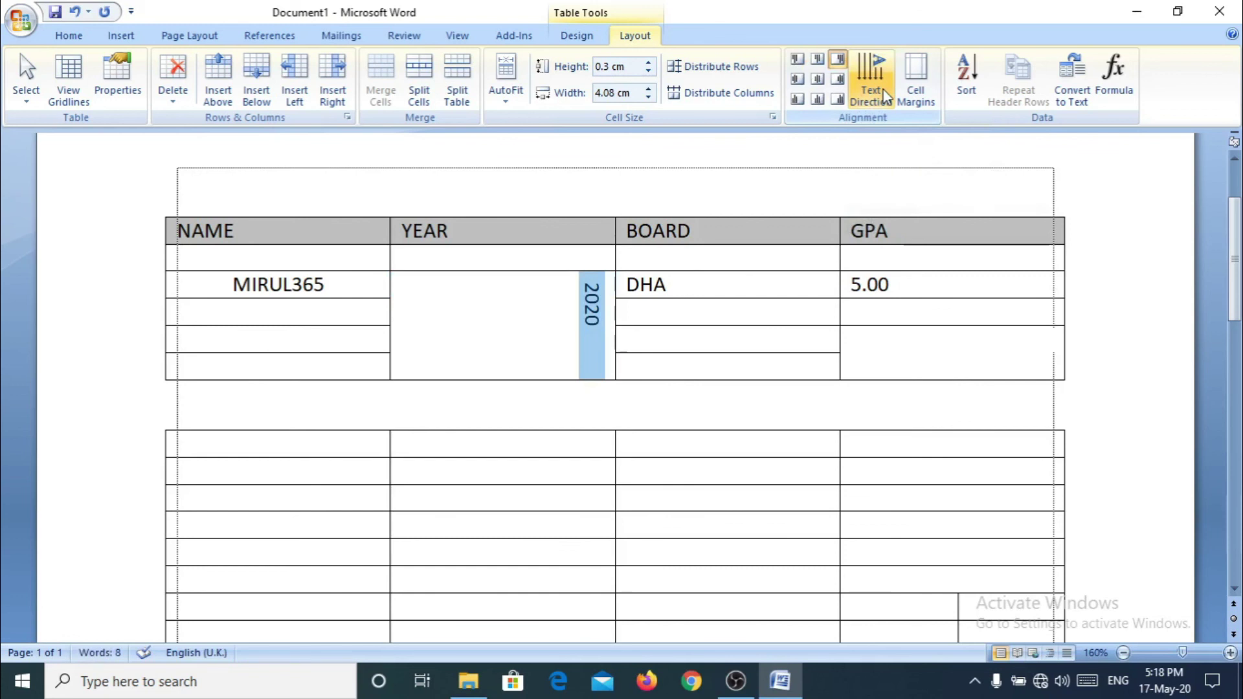
pyautogui.click(886, 97)
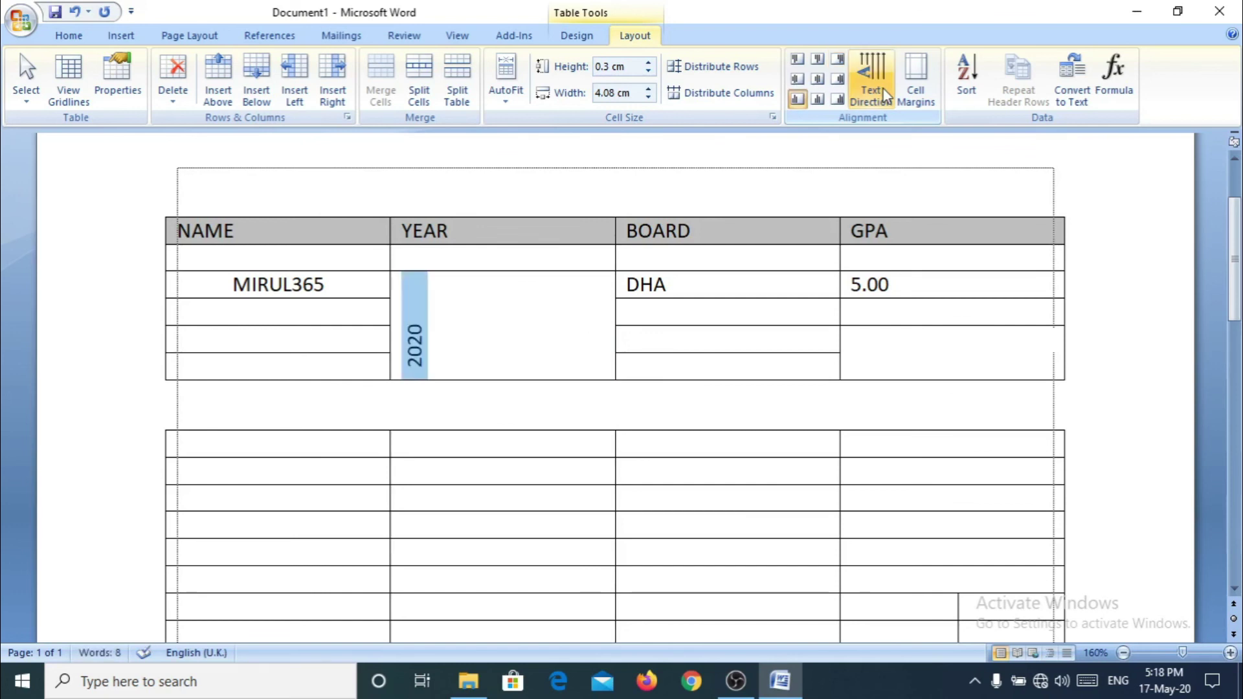
pyautogui.click(885, 97)
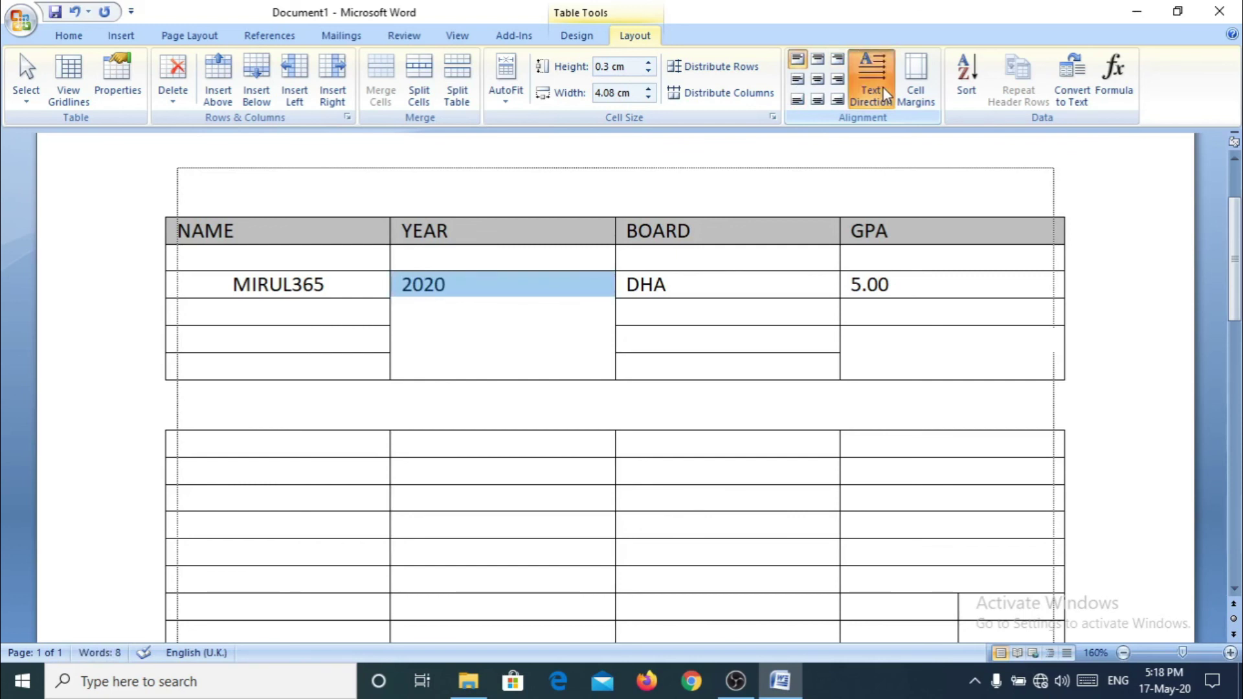
pyautogui.click(883, 88)
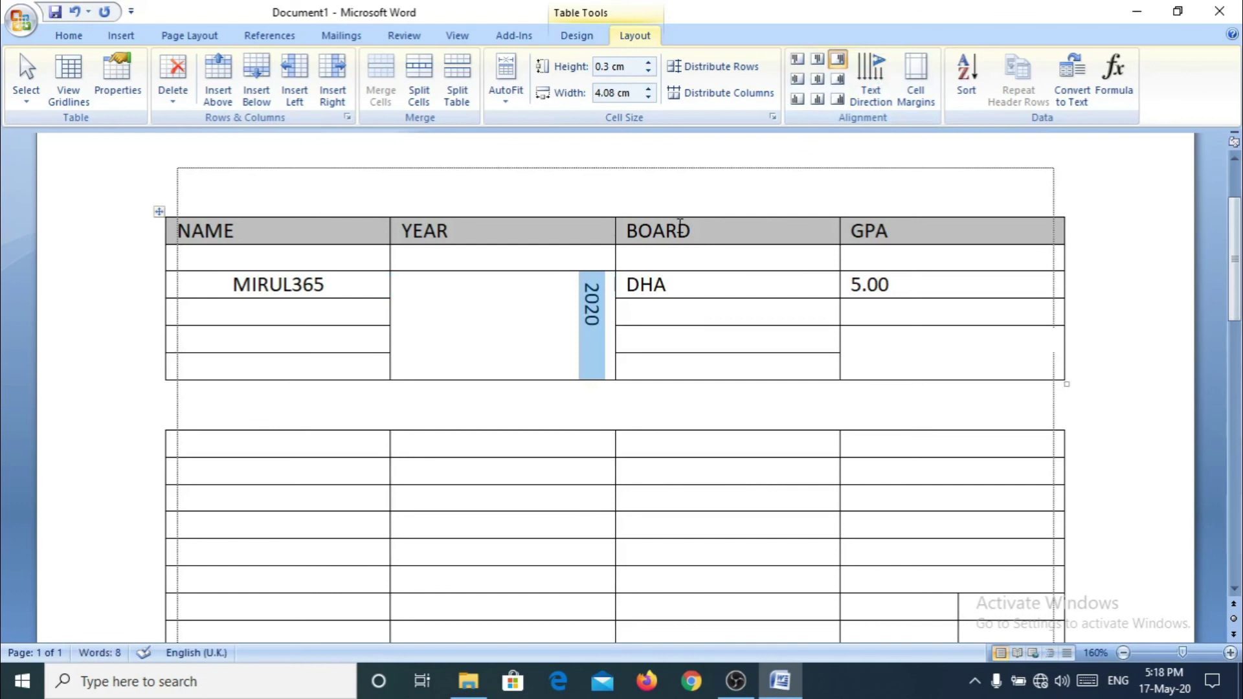
pyautogui.click(818, 78)
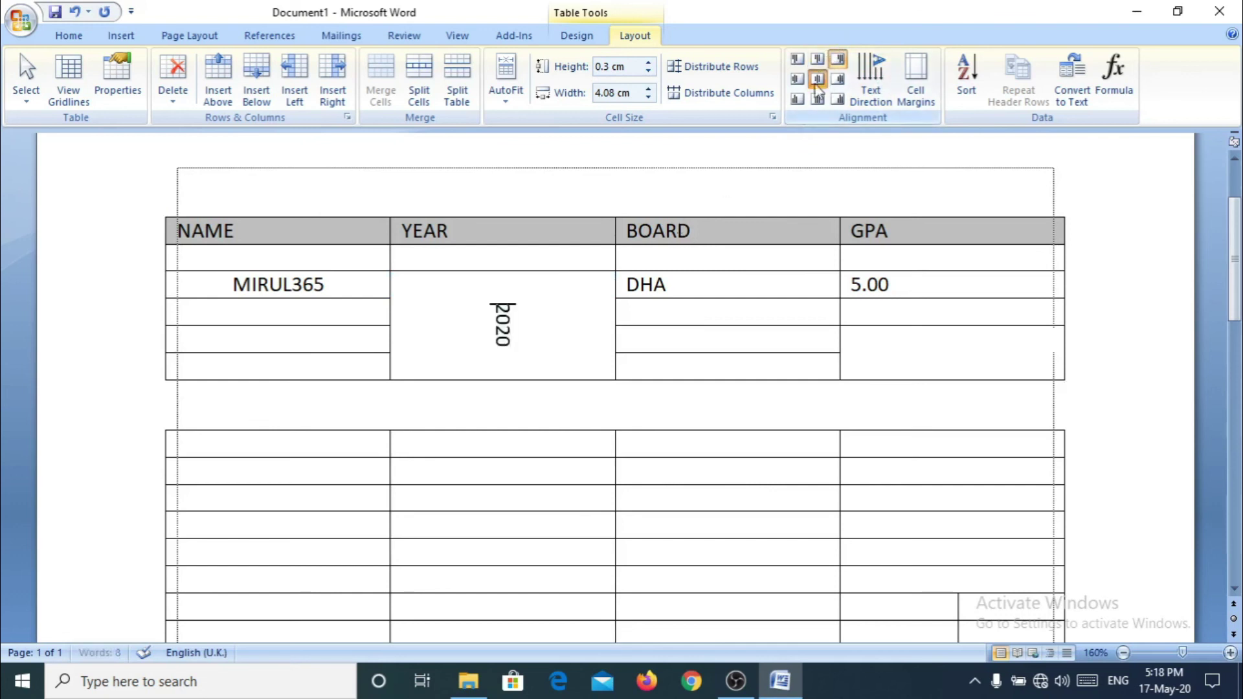
pyautogui.click(578, 309)
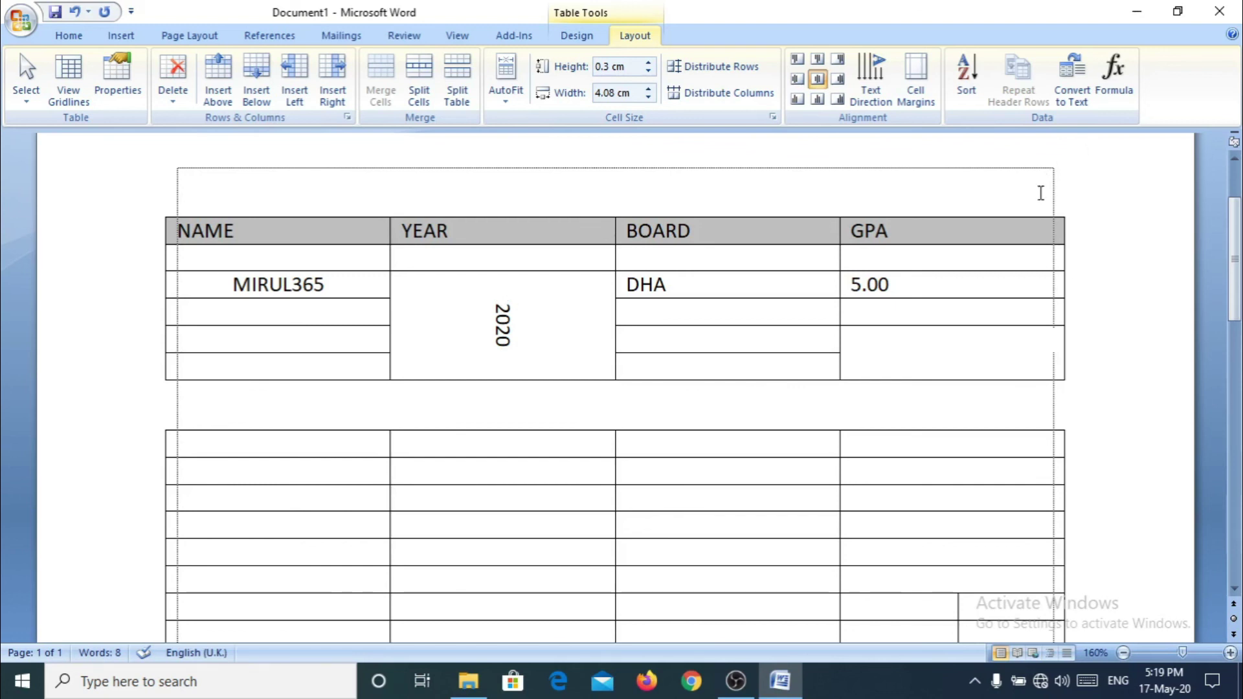
# Place the cursor in the BOARD column below DHA, then minimise the Word window.
pyautogui.click(785, 374)
pyautogui.click(769, 343)
pyautogui.click(756, 314)
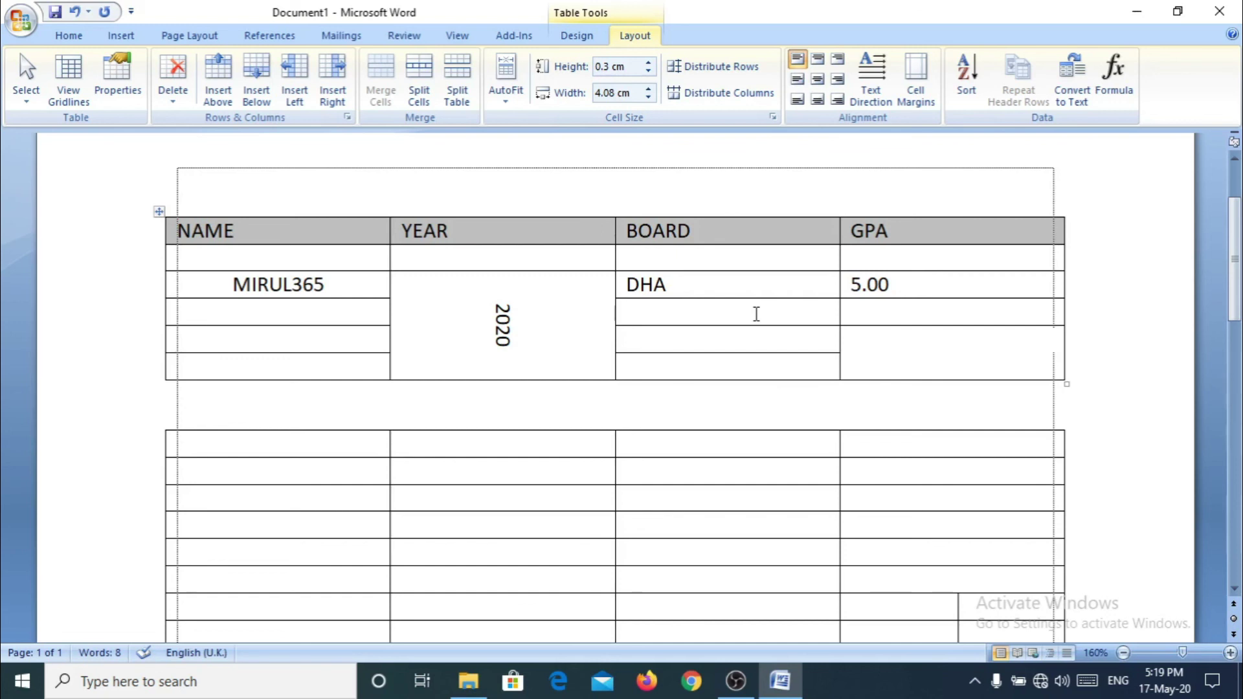
pyautogui.click(1138, 11)
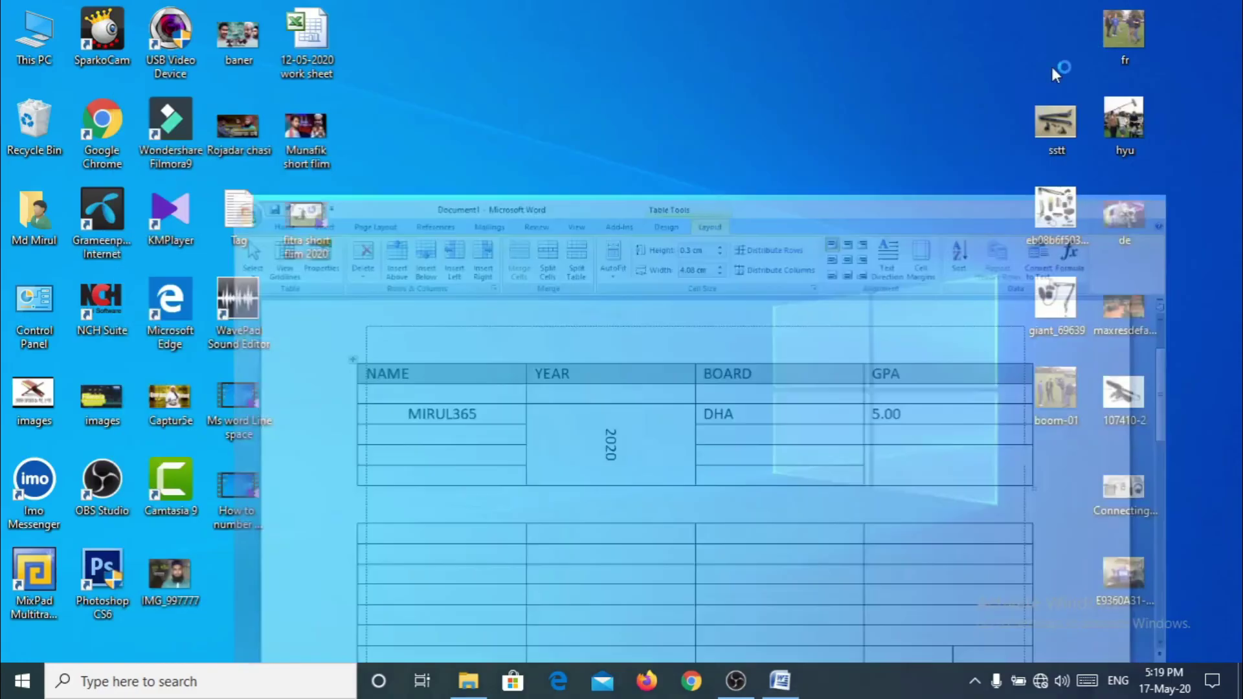